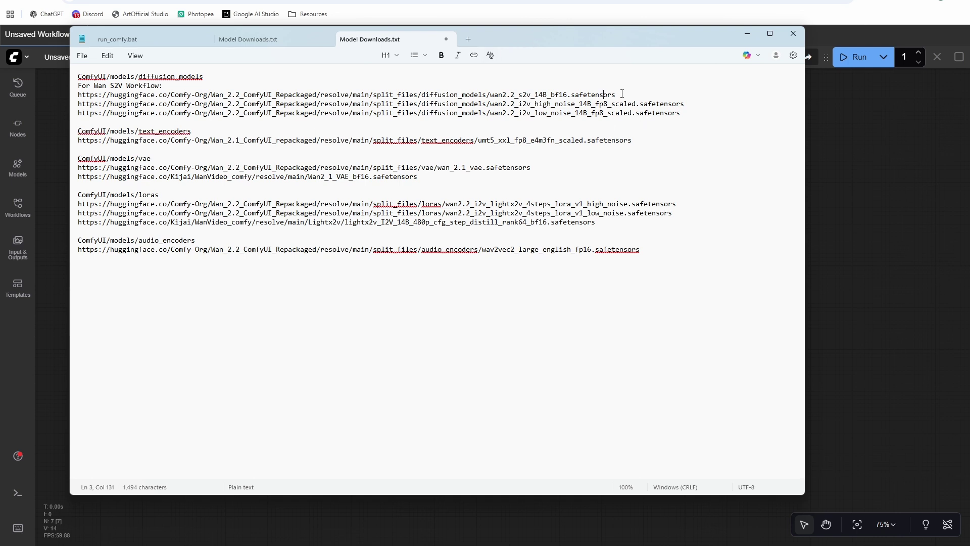
- Review the download links listed for the diffusion models and the text encoder
{"action": "mouse_move", "coordinate": [78, 95]}
{"action": "left_mouse_down"}
{"action": "mouse_move", "coordinate": [336, 104]}
{"action": "mouse_move", "coordinate": [617, 94]}
{"action": "mouse_move", "coordinate": [79, 94]}
{"action": "left_mouse_up"}
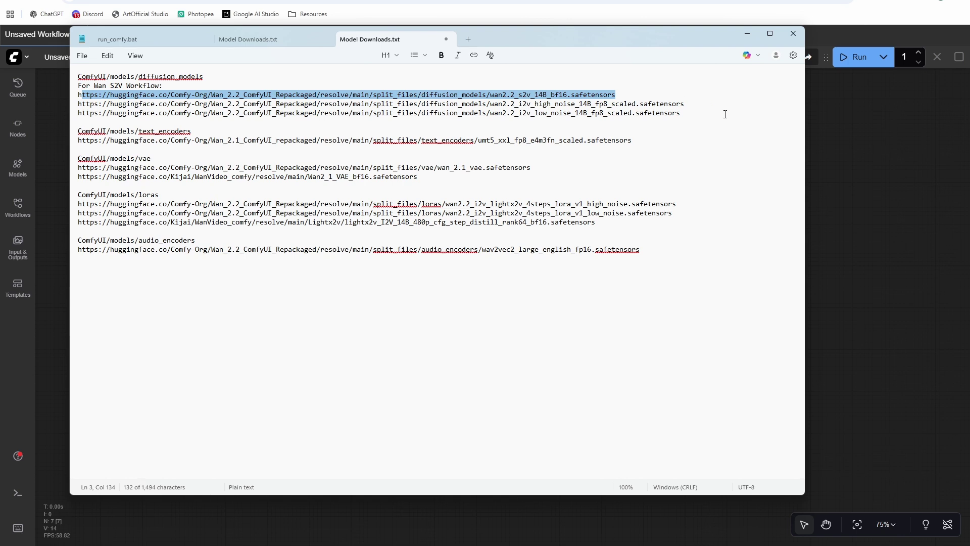
{"action": "left_click_drag", "start_coordinate": [725, 114], "coordinate": [52, 107]}
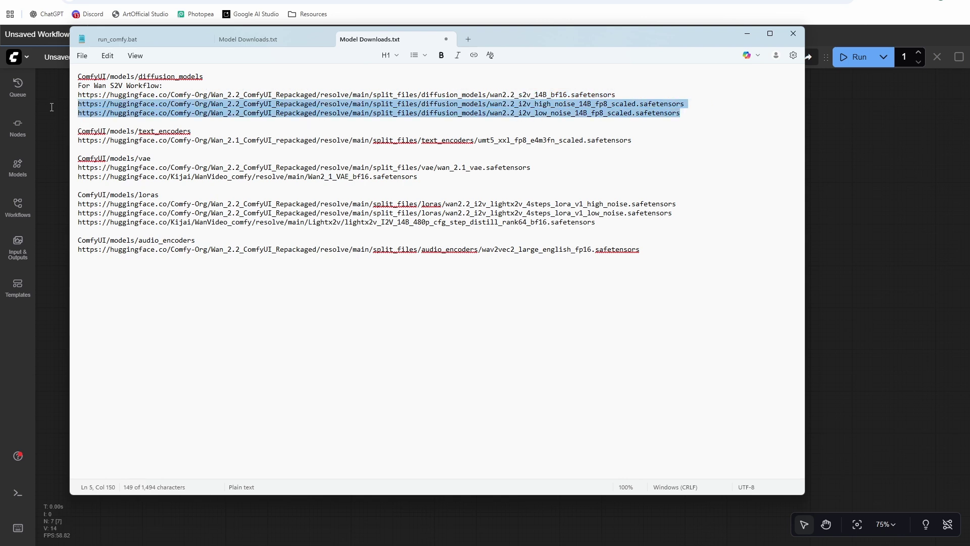
{"action": "left_click", "coordinate": [252, 112]}
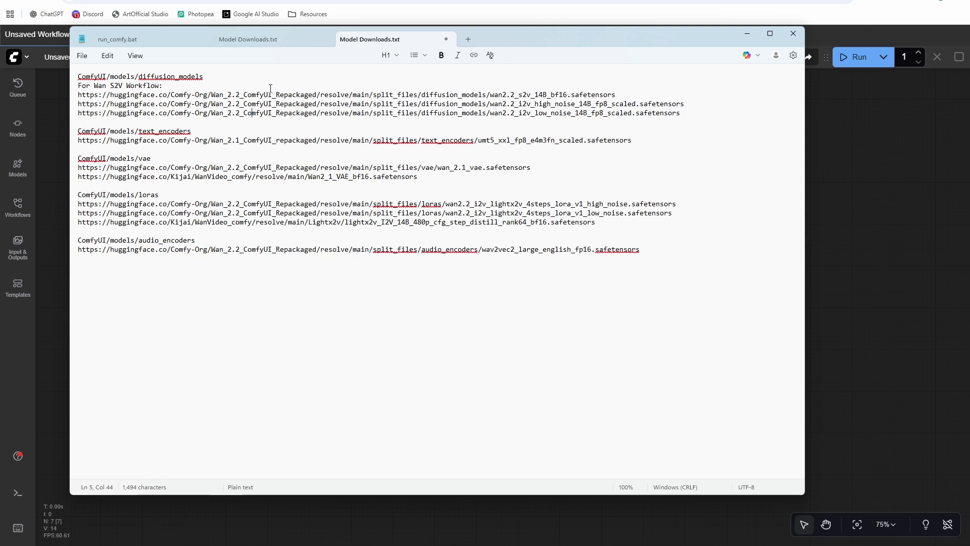
{"action": "left_click_drag", "start_coordinate": [635, 140], "coordinate": [66, 141]}
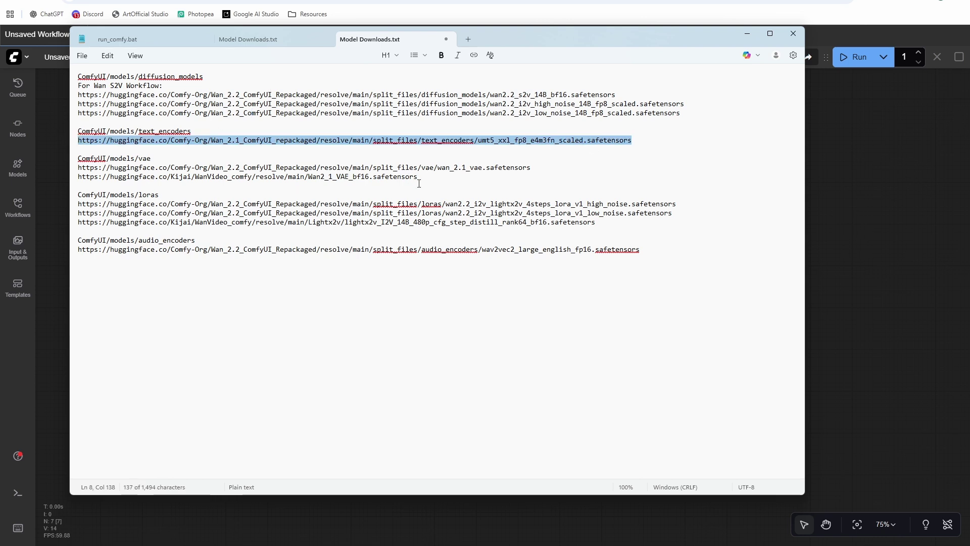
- Delete the Kijai Wan2_1_VAE_bf16.safetensors link and its empty line from the vae section
{"action": "left_click_drag", "start_coordinate": [418, 178], "coordinate": [73, 177]}
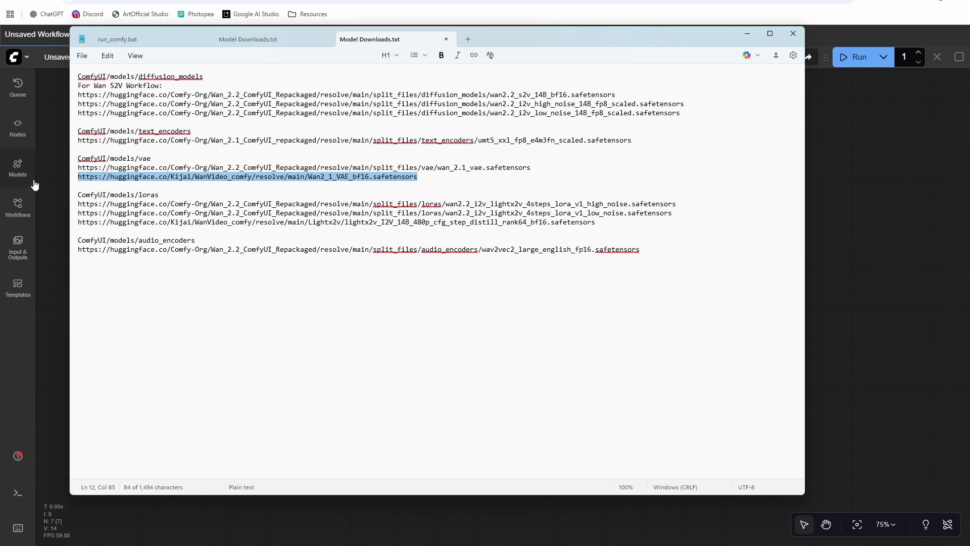
{"action": "key", "text": "BackSpace"}
{"action": "key", "text": "BackSpace"}
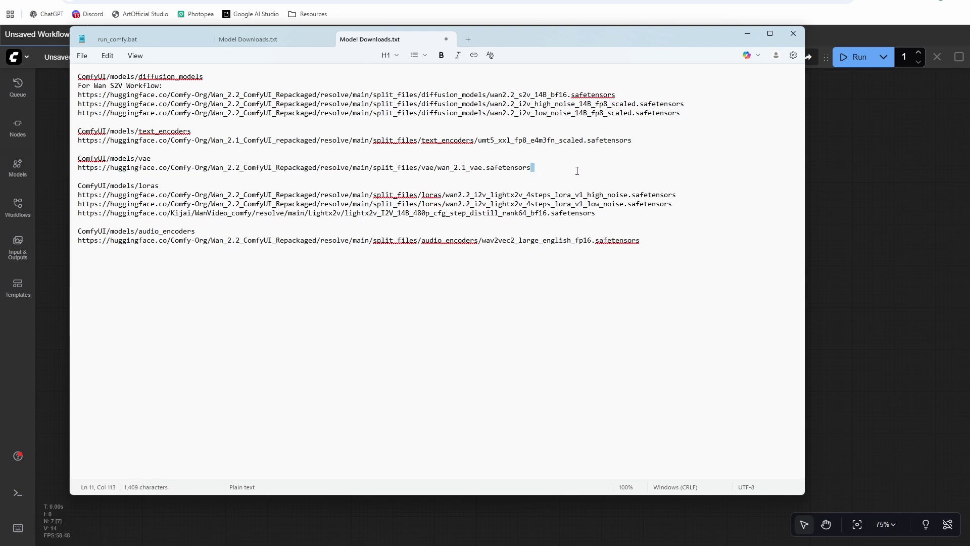
- Review the download links for the remaining VAE, the three LoRAs and the audio encoder
{"action": "left_click_drag", "start_coordinate": [533, 168], "coordinate": [116, 168]}
{"action": "left_click_drag", "start_coordinate": [679, 204], "coordinate": [71, 197]}
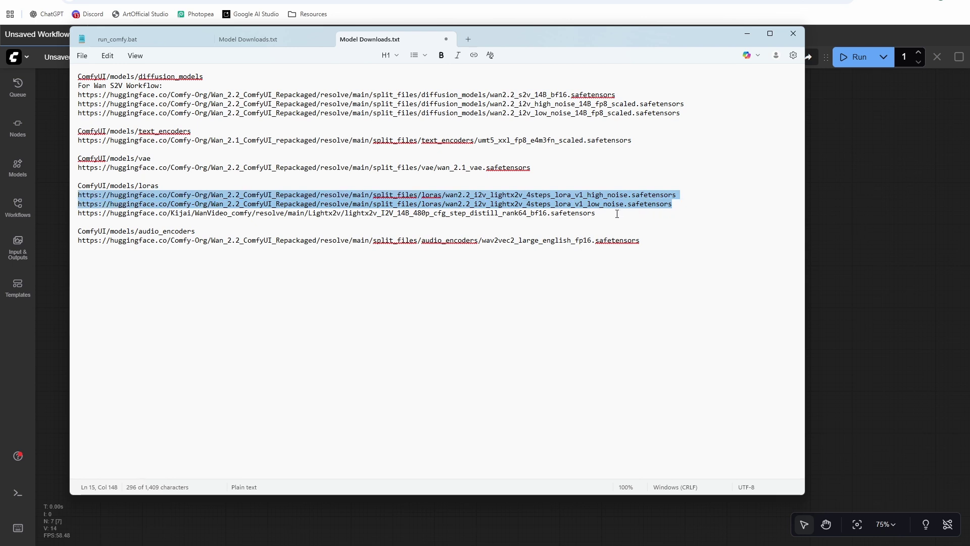
{"action": "left_click_drag", "start_coordinate": [666, 212], "coordinate": [71, 214]}
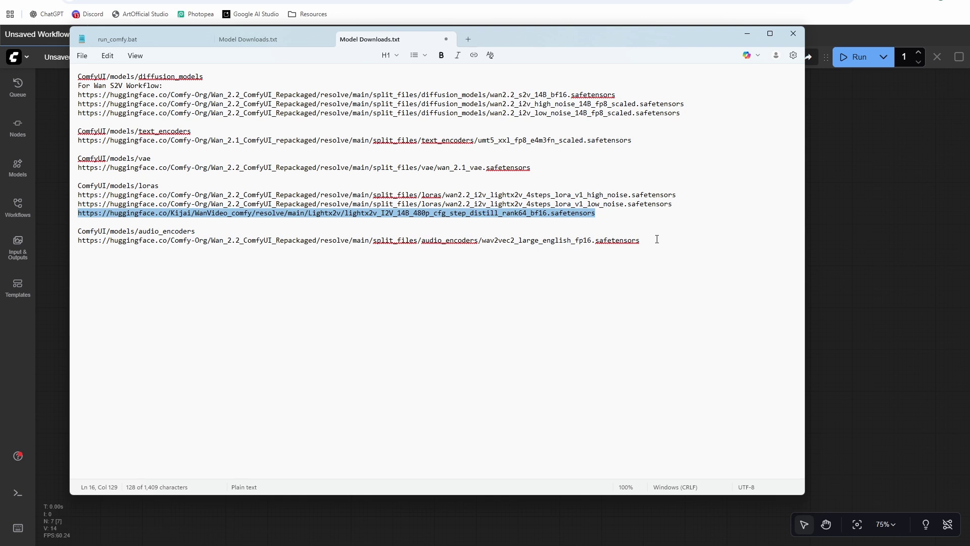
{"action": "left_click_drag", "start_coordinate": [657, 240], "coordinate": [63, 247]}
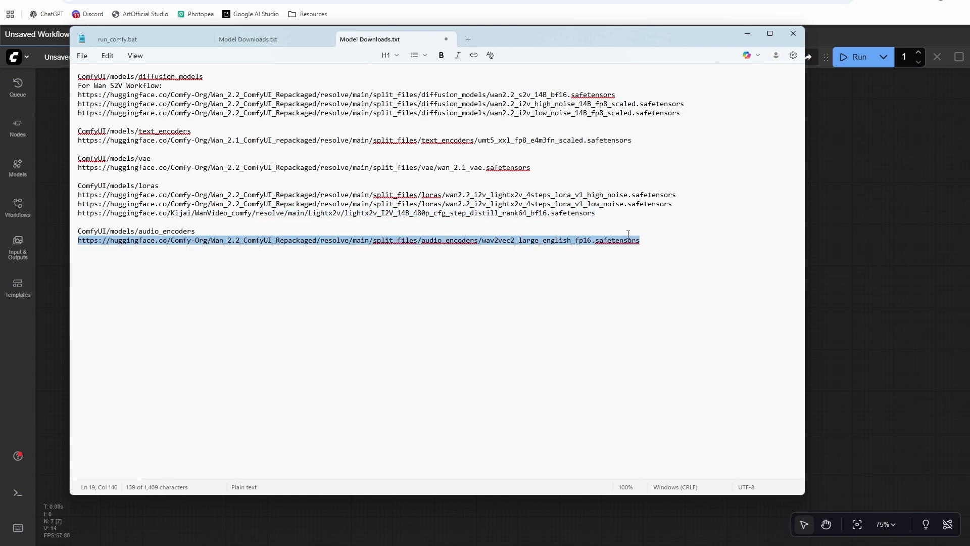
{"action": "left_click_drag", "start_coordinate": [640, 240], "coordinate": [76, 251]}
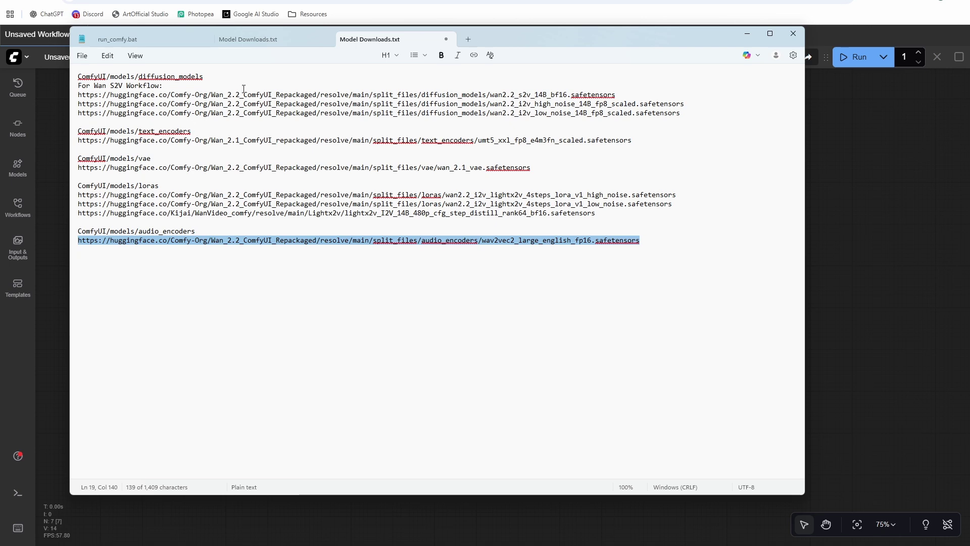
- Browse to the ComfyUI models/audio_encoders folder in File Explorer, keeping the download list in view
{"action": "left_click_drag", "start_coordinate": [523, 35], "coordinate": [969, 44]}
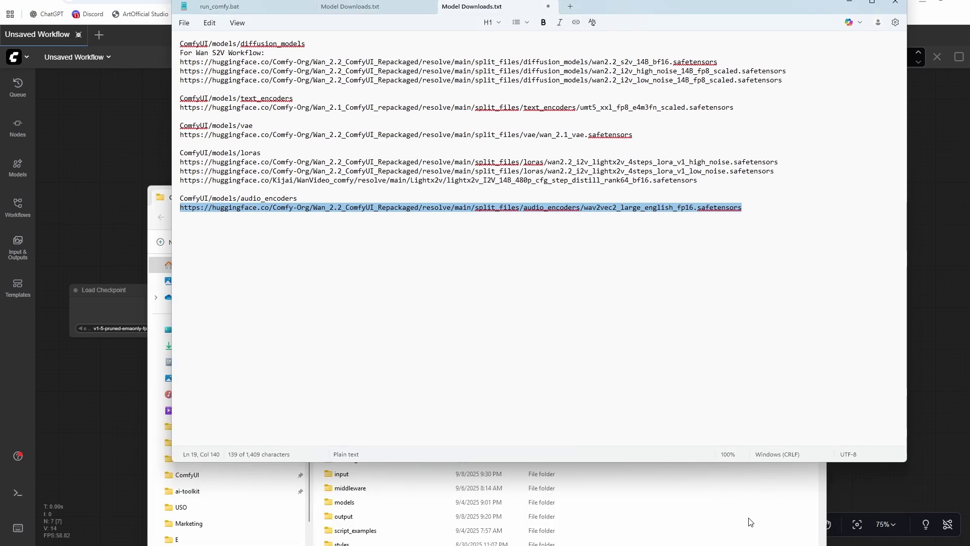
{"action": "left_click", "coordinate": [748, 519]}
{"action": "left_click_drag", "start_coordinate": [624, 197], "coordinate": [628, 241]}
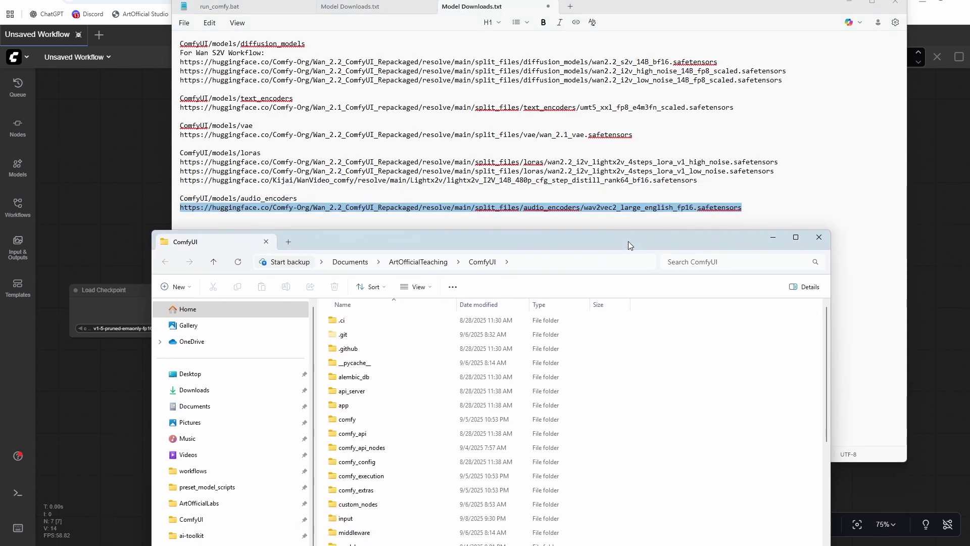
{"action": "left_click", "coordinate": [217, 197]}
{"action": "left_click", "coordinate": [492, 460]}
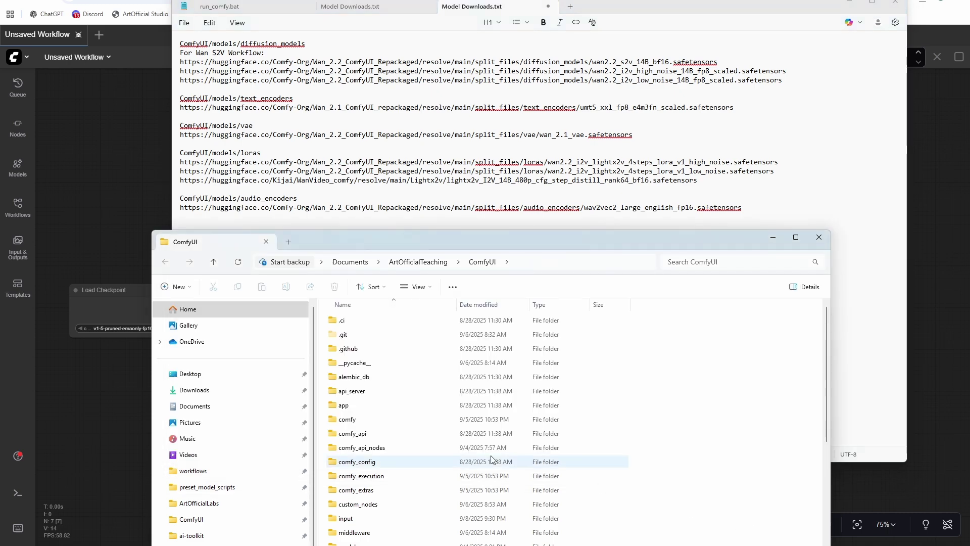
{"action": "scroll", "coordinate": [493, 444], "scroll_direction": "down", "scroll_amount": 4}
{"action": "double_click", "coordinate": [356, 374]}
{"action": "double_click", "coordinate": [357, 320]}
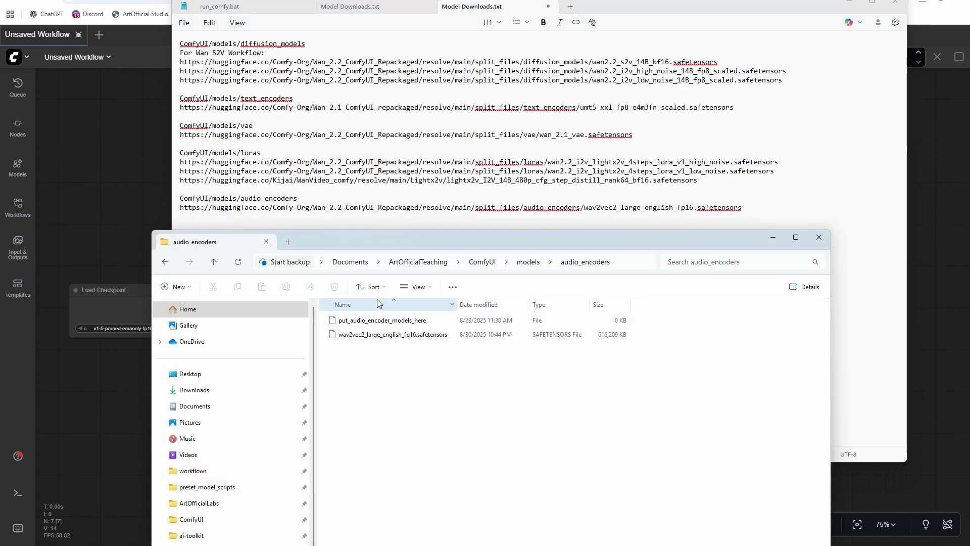
{"action": "left_click_drag", "start_coordinate": [403, 250], "coordinate": [421, 225]}
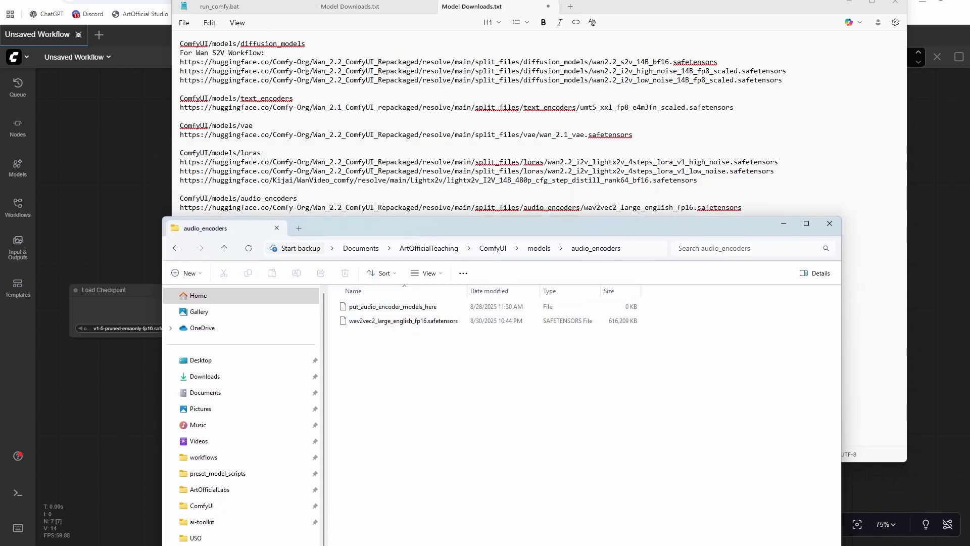
{"action": "left_click_drag", "start_coordinate": [969, 303], "coordinate": [481, 362]}
{"action": "left_click_drag", "start_coordinate": [399, 224], "coordinate": [393, 230]}
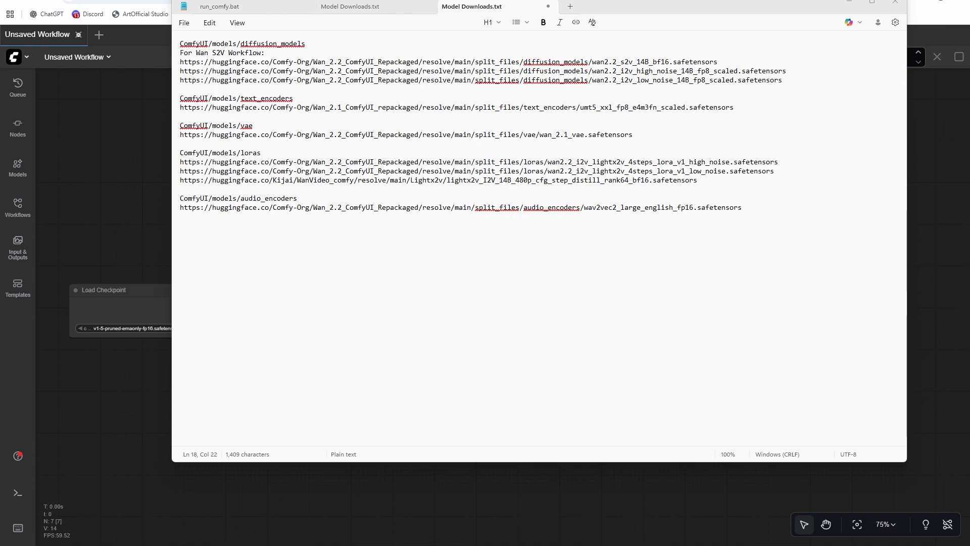
- Minimize the download list and download QwenImageGeneration.json from the Patreon post's attachments
{"action": "left_click", "coordinate": [849, 2]}
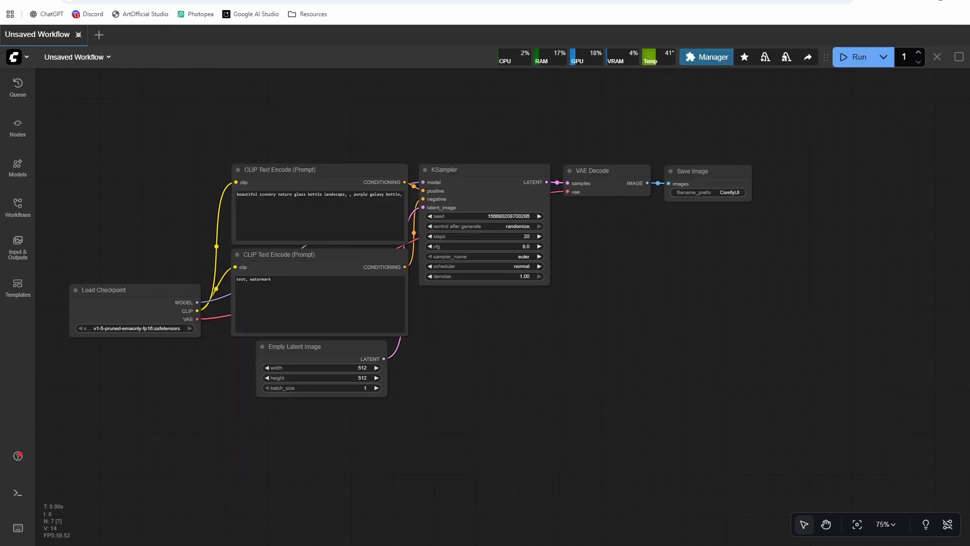
{"action": "left_click", "coordinate": [175, 1]}
{"action": "scroll", "coordinate": [323, 267], "scroll_direction": "down", "scroll_amount": 14}
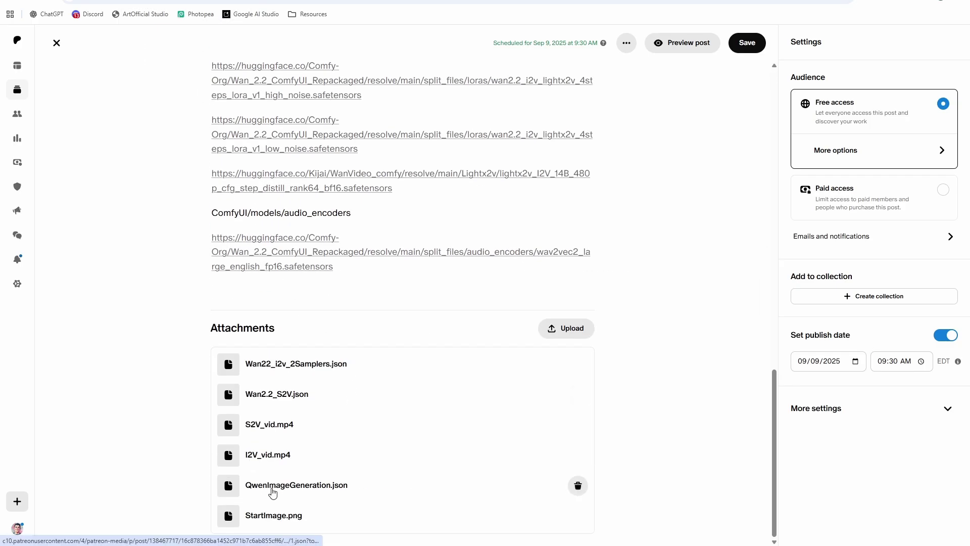
{"action": "left_click", "coordinate": [273, 486]}
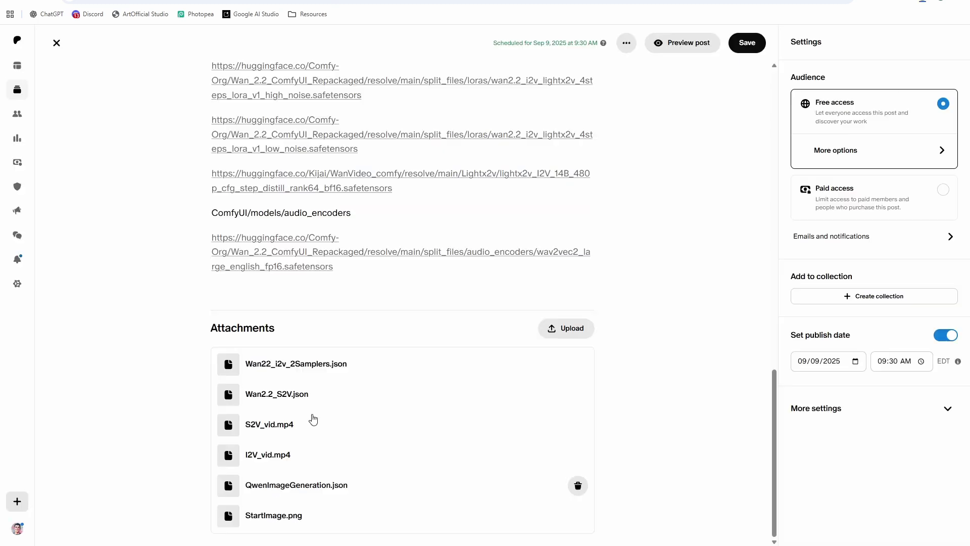
- Switch back to ComfyUI, load the downloaded QwenImageGeneration workflow onto the canvas and queue it
{"action": "key", "text": "ctrl+Tab"}
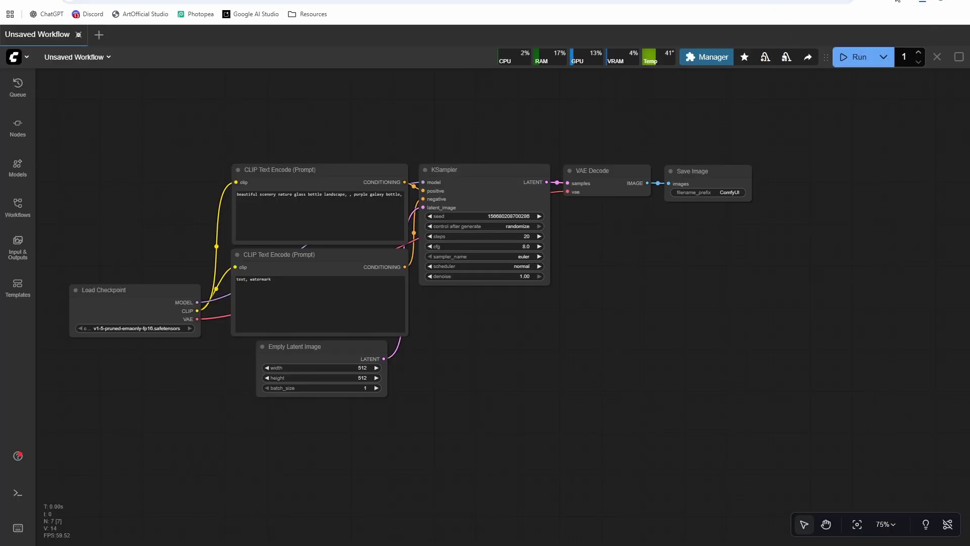
{"action": "left_click", "coordinate": [922, 2]}
{"action": "left_click_drag", "start_coordinate": [834, 38], "coordinate": [416, 331]}
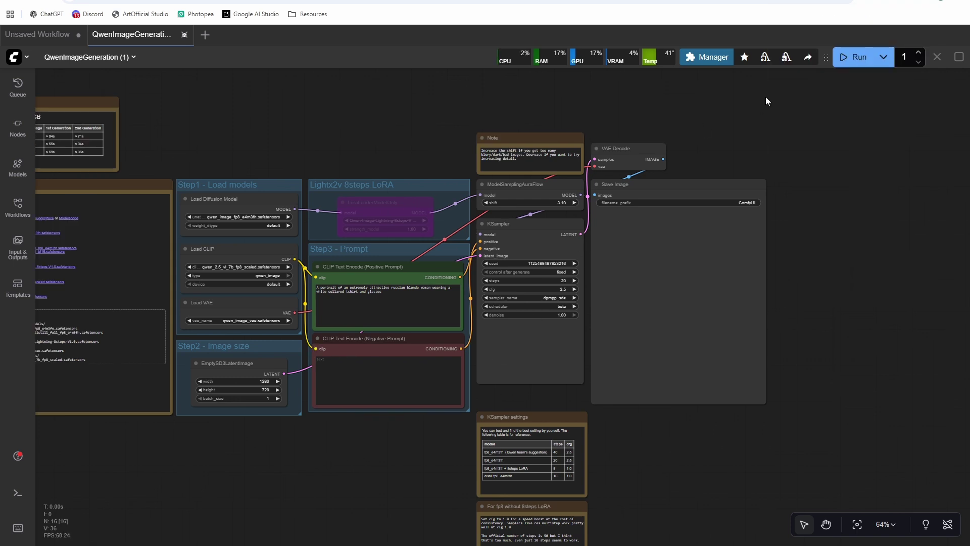
{"action": "key", "text": "ctrl+Return"}
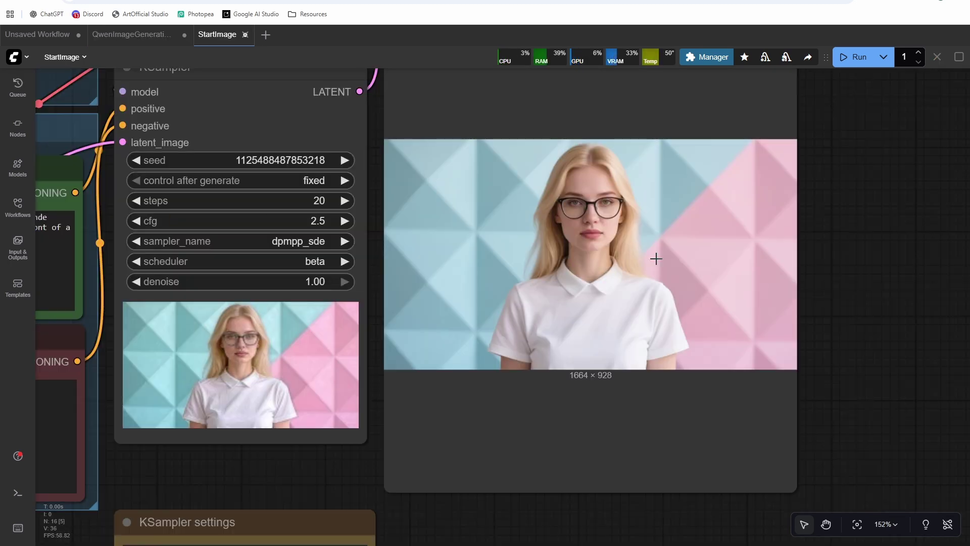
- Examine the portrait in the Save Image node of the StartImage workflow
{"action": "scroll", "coordinate": [596, 225], "scroll_direction": "up", "scroll_amount": 3}
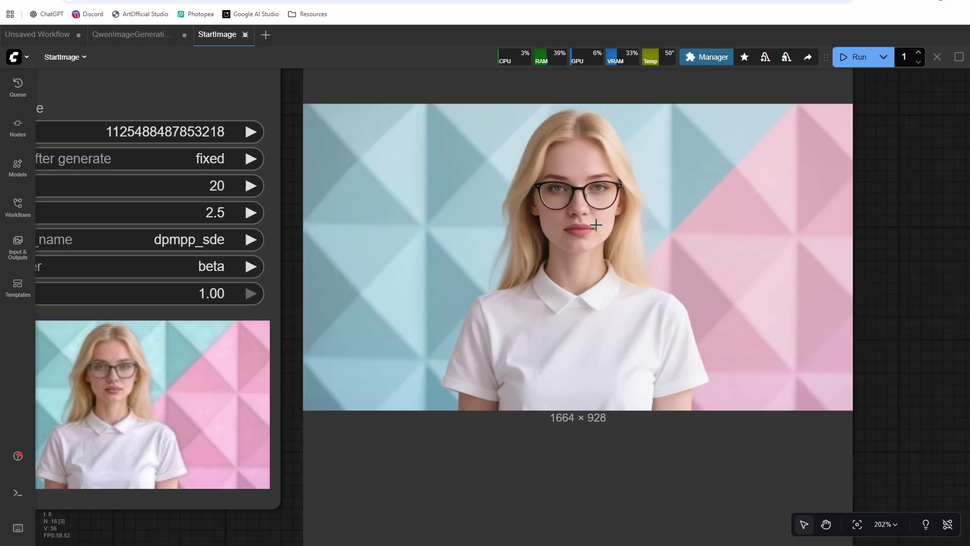
{"action": "scroll", "coordinate": [543, 167], "scroll_direction": "down", "scroll_amount": 5}
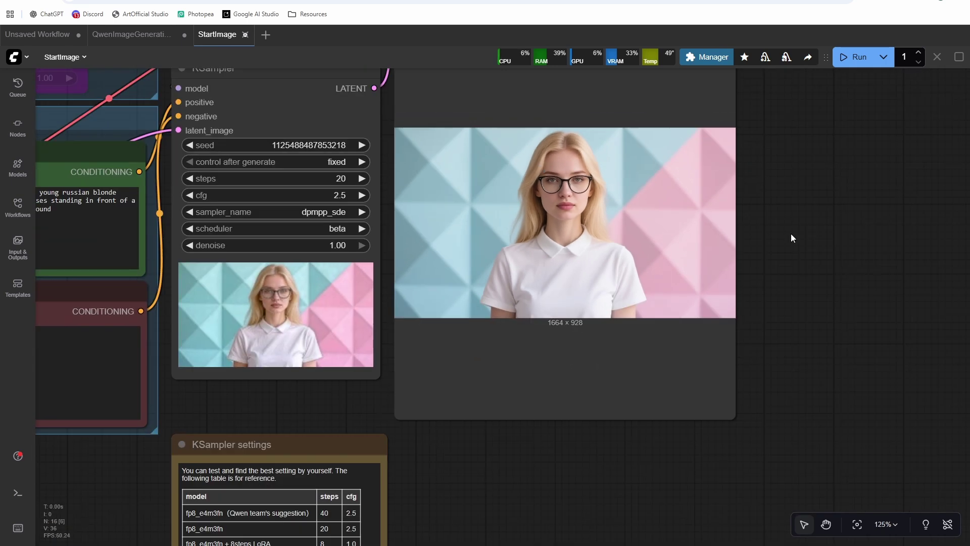
{"action": "left_click_drag", "start_coordinate": [795, 233], "coordinate": [863, 305]}
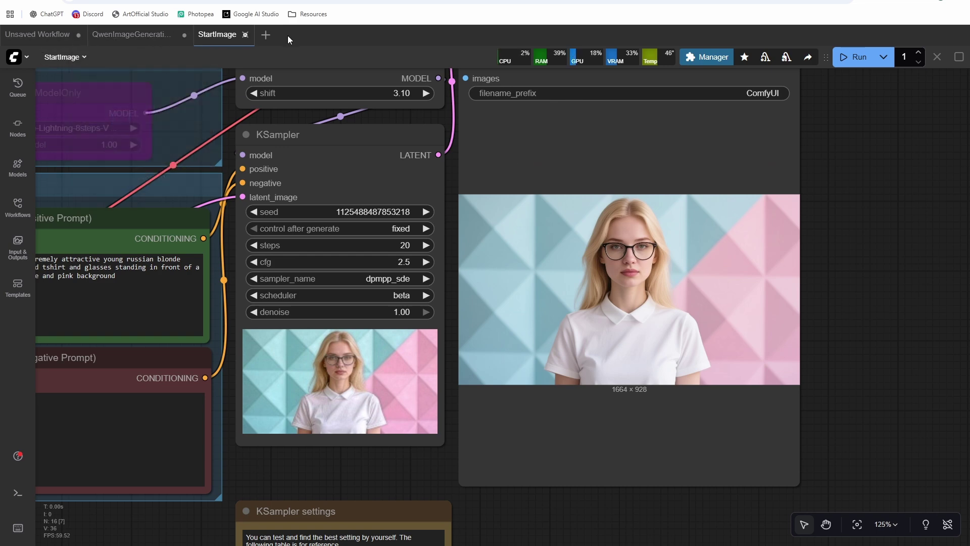
- Download Wan22_i2v_2Samplers.json from the Patreon post's attachments and load it as a workflow in ComfyUI
{"action": "left_click", "coordinate": [199, 1]}
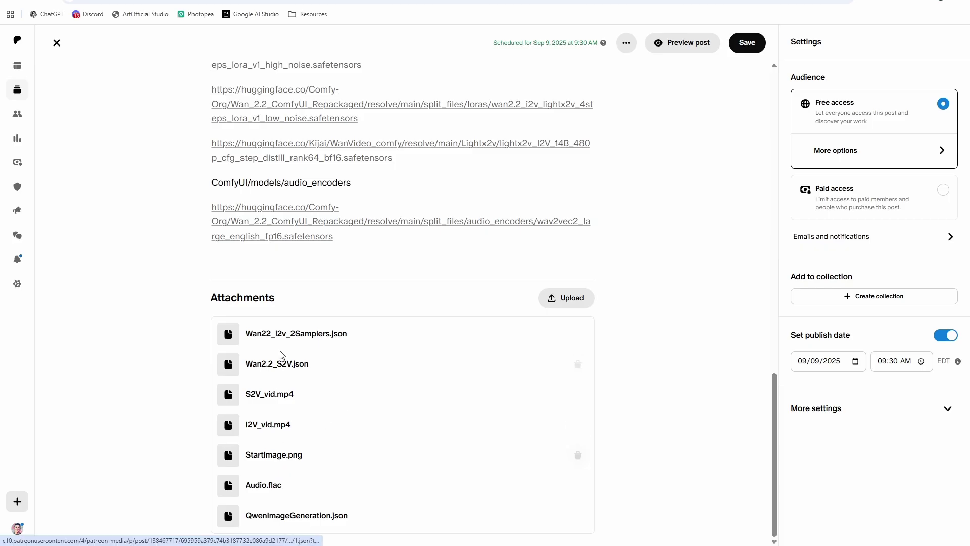
{"action": "left_click", "coordinate": [284, 334]}
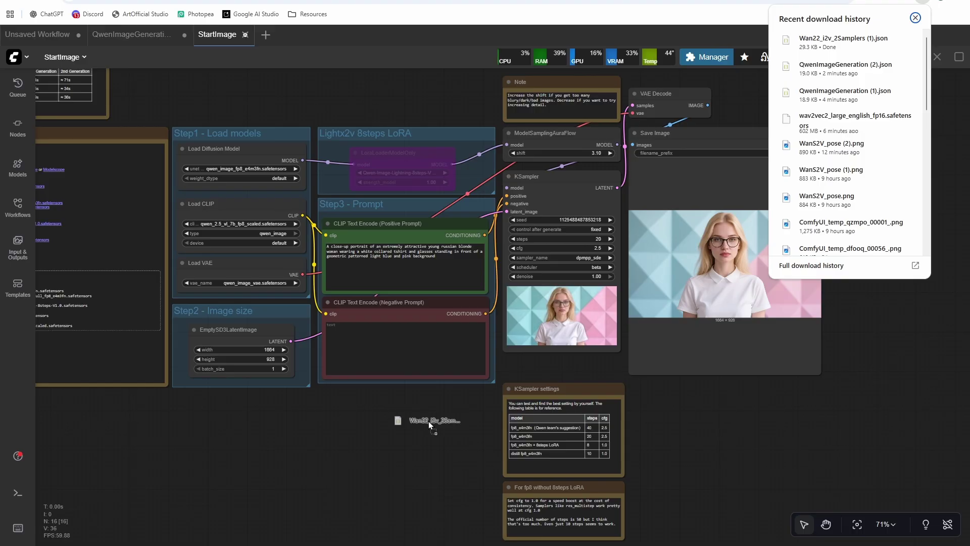
{"action": "left_click_drag", "start_coordinate": [428, 421], "coordinate": [423, 419]}
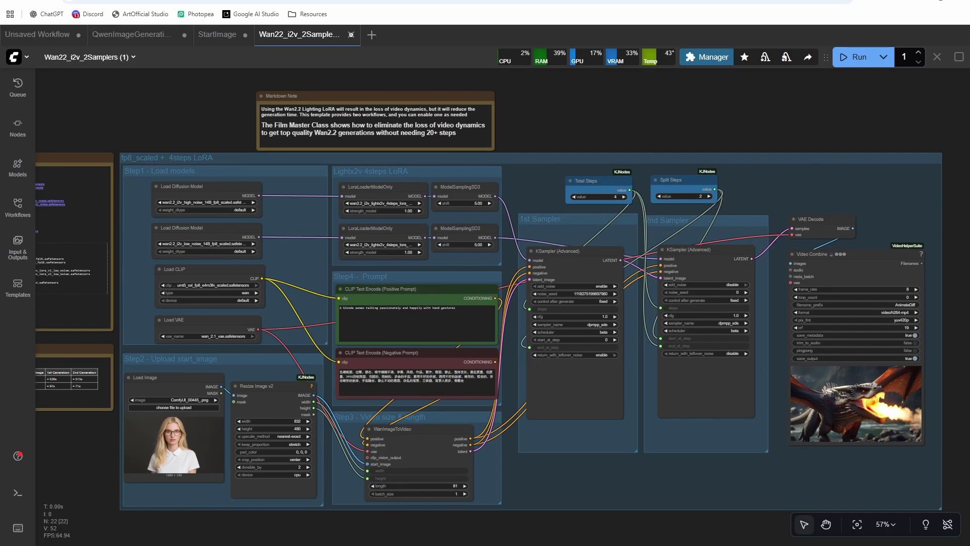
- Load StartImage (1).png into the Load Image node and look over the model and LoRA loaders
{"action": "left_click_drag", "start_coordinate": [509, 379], "coordinate": [180, 431]}
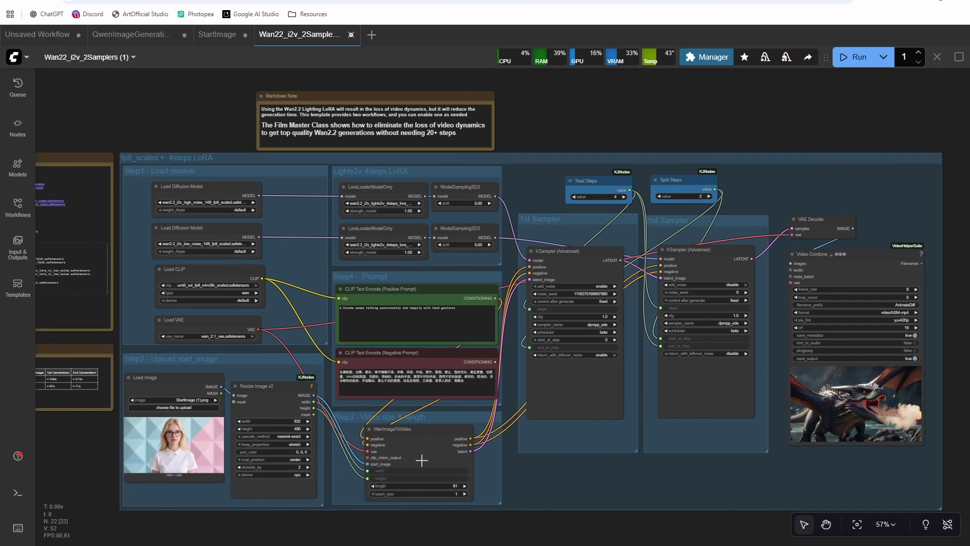
{"action": "left_click_drag", "start_coordinate": [576, 495], "coordinate": [667, 444]}
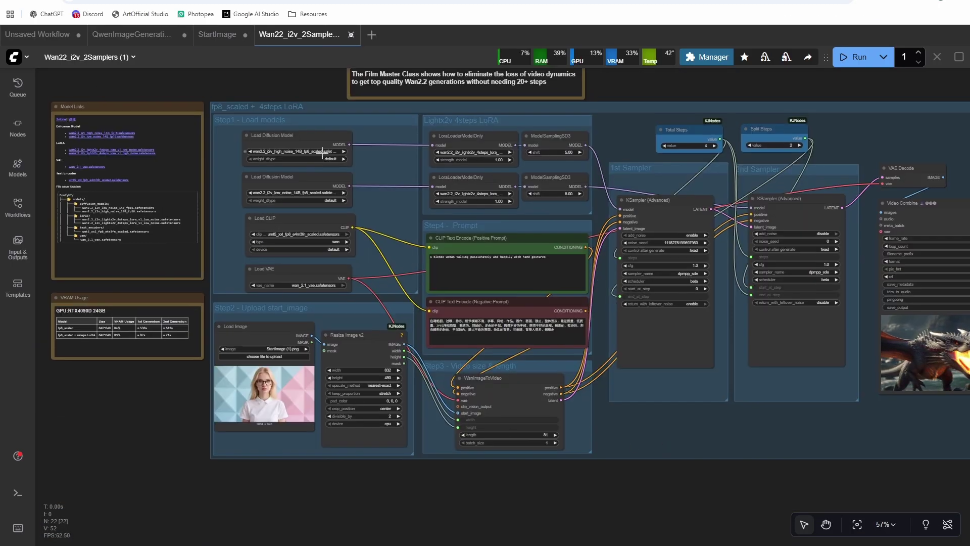
{"action": "scroll", "coordinate": [389, 162], "scroll_direction": "up", "scroll_amount": 6}
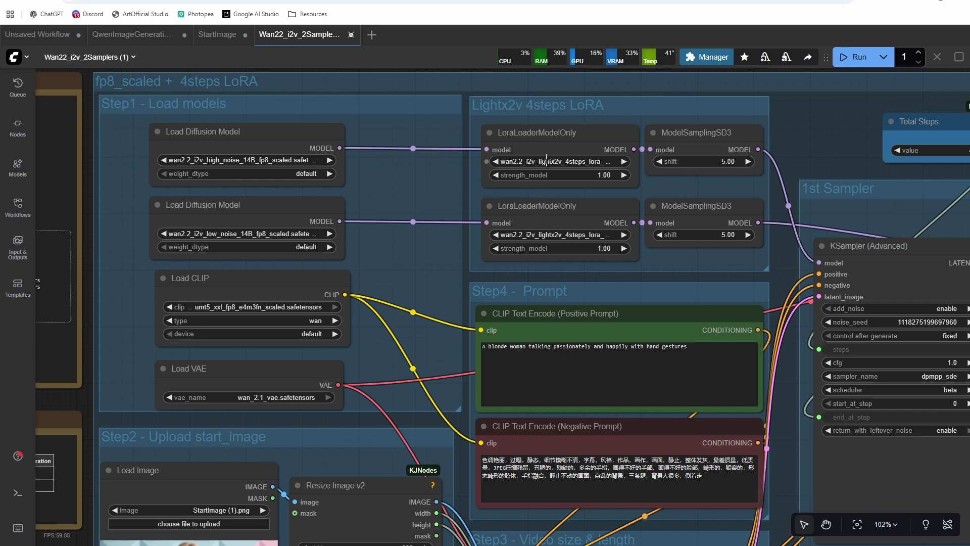
{"action": "scroll", "coordinate": [425, 193], "scroll_direction": "down", "scroll_amount": 4}
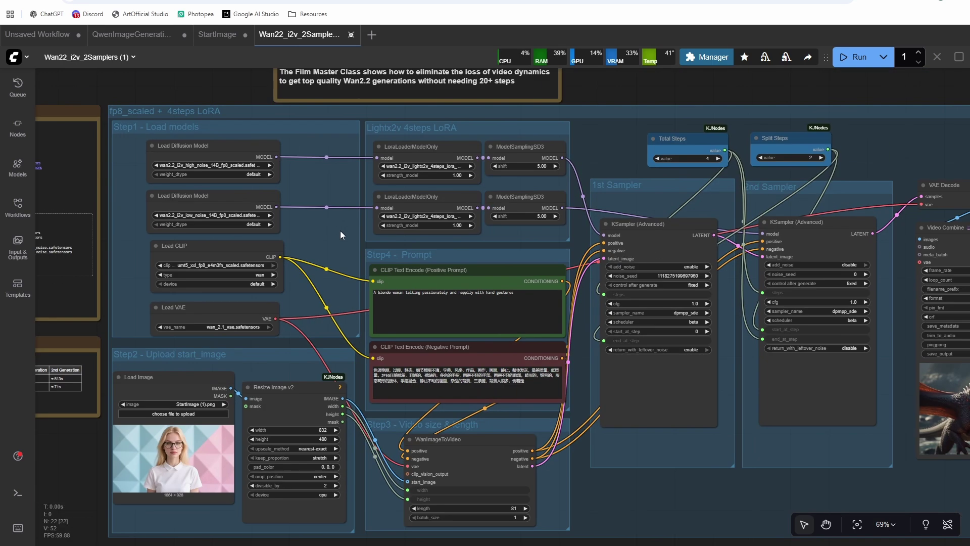
- Set the Resize Image v2 node's width to 1280 and height to 720
{"action": "left_click", "coordinate": [350, 342]}
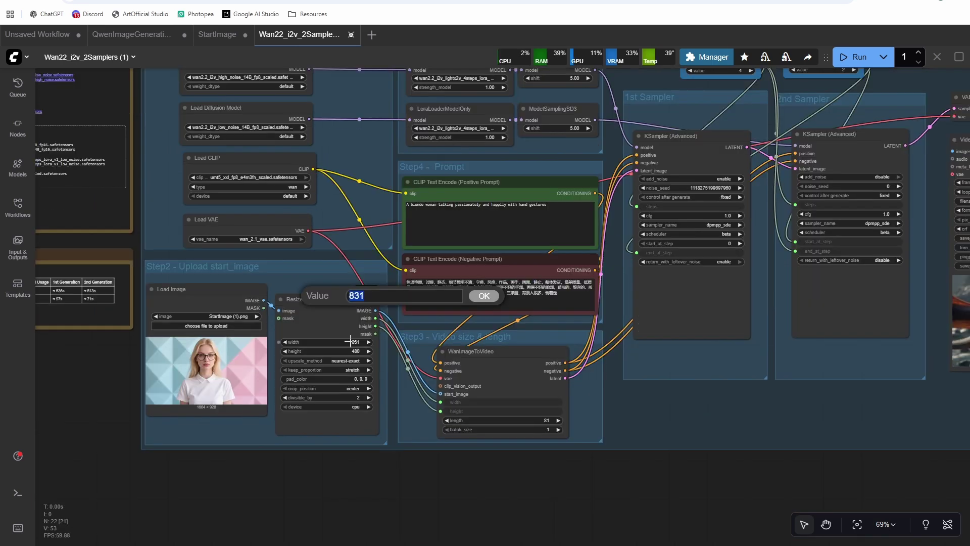
{"action": "type", "text": "1280"}
{"action": "key", "text": "Return"}
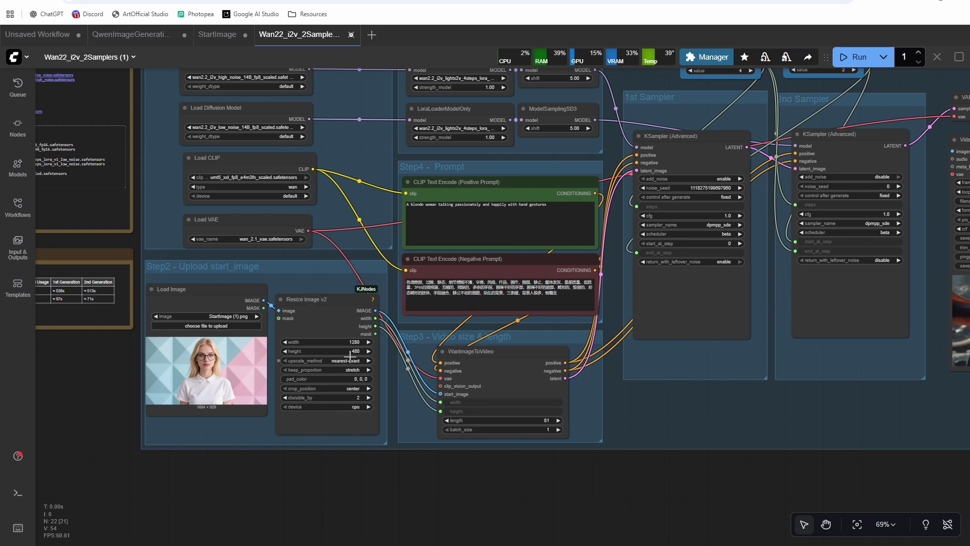
{"action": "left_click", "coordinate": [350, 354]}
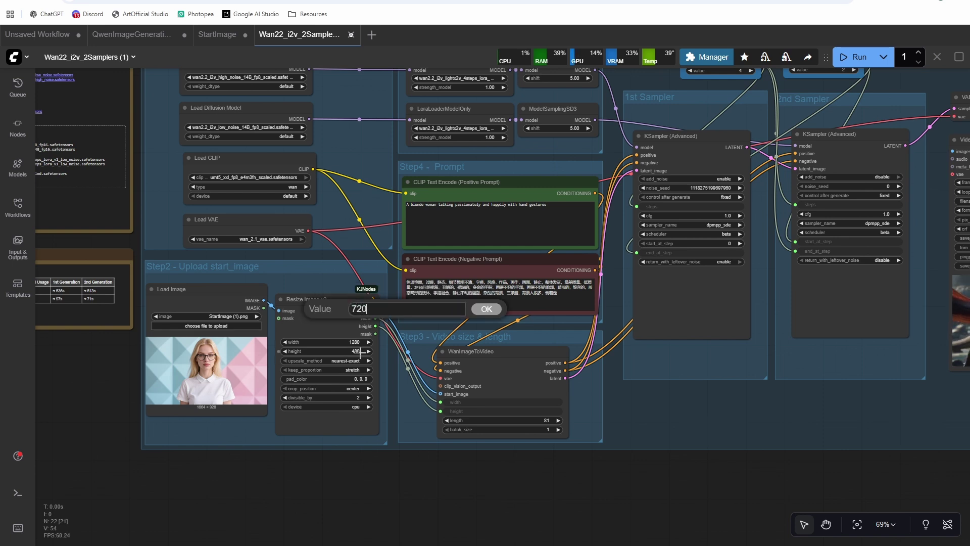
{"action": "key", "text": "Return"}
- Set the Resize Image v2 node's width to 832
{"action": "left_click", "coordinate": [348, 342]}
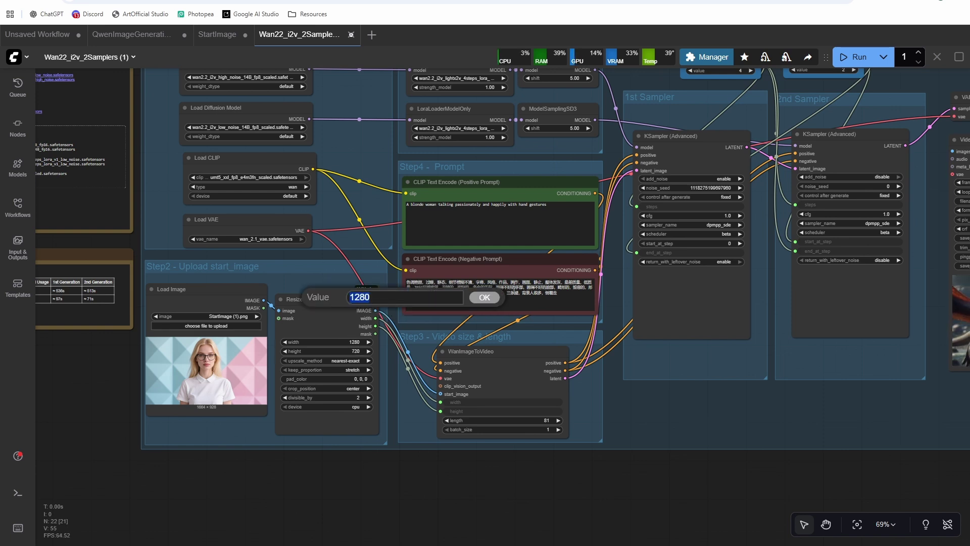
{"action": "type", "text": "832"}
{"action": "key", "text": "Return"}
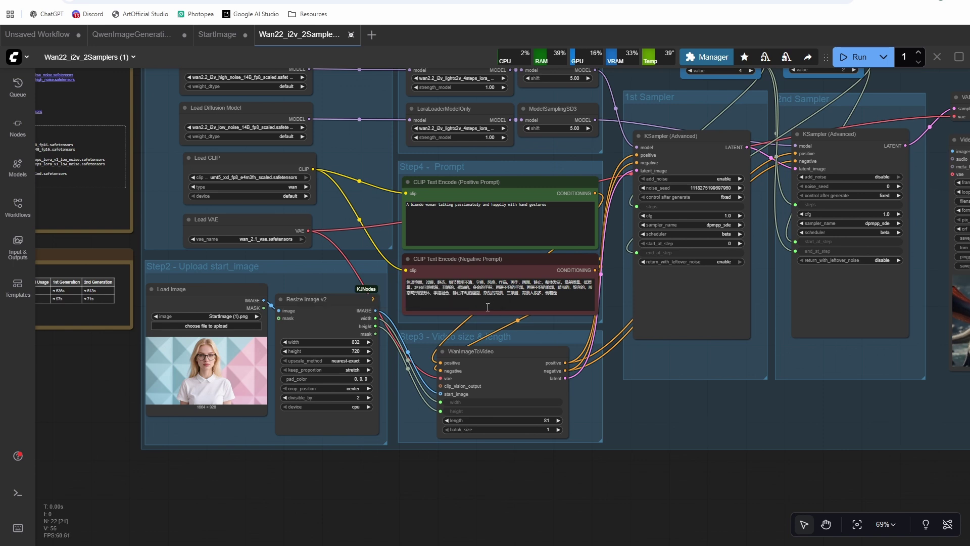
{"action": "left_click", "coordinate": [340, 352]}
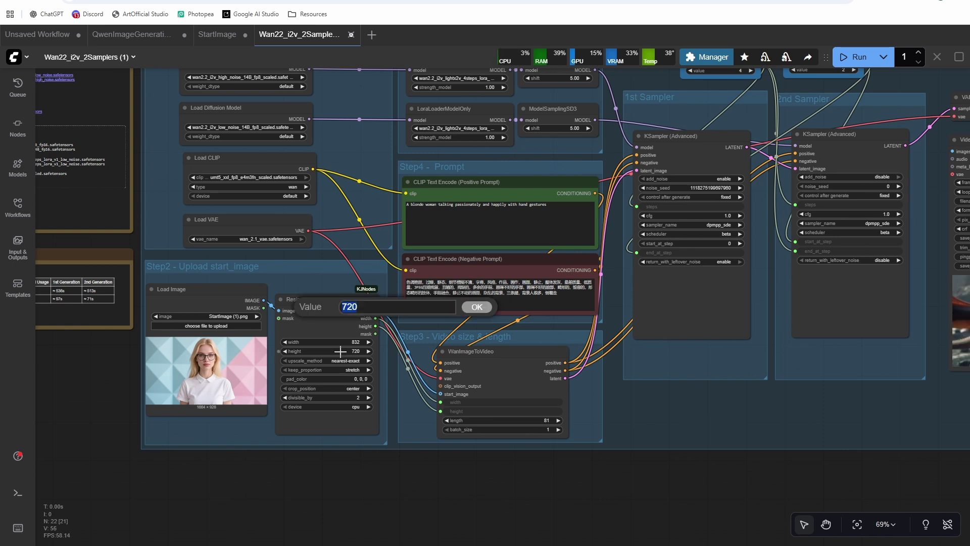
- Set the Resize Image v2 node's width to 640 and height to 360
{"action": "left_click", "coordinate": [358, 342]}
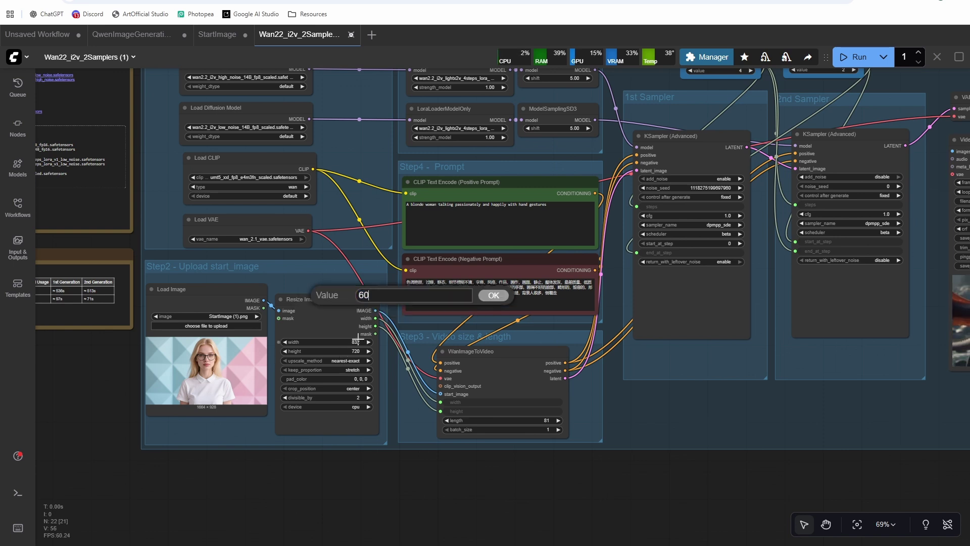
{"action": "type", "text": "60"}
{"action": "key", "text": "BackSpace"}
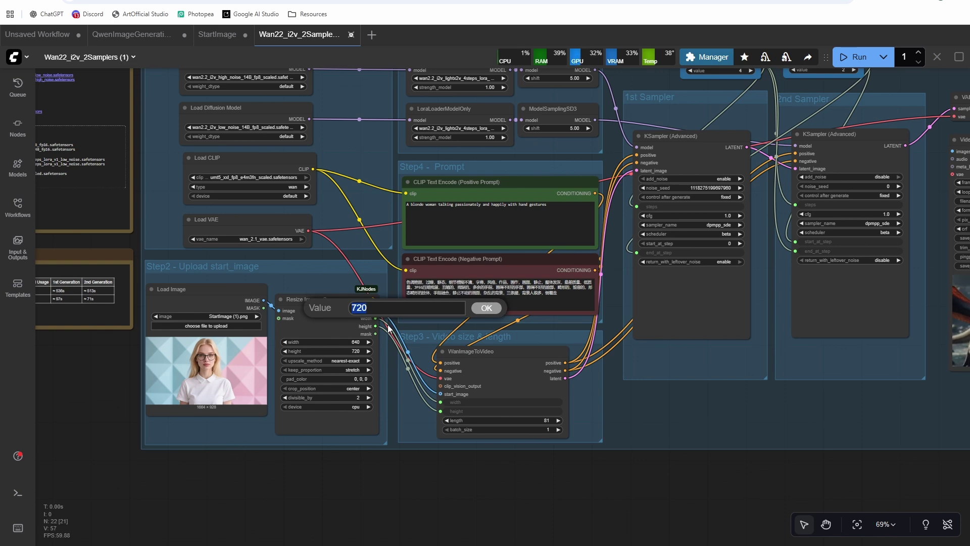
{"action": "type", "text": "360"}
{"action": "key", "text": "Return"}
- Run the image-to-video workflow and look at the generated clip in the Video Combine node
{"action": "left_click_drag", "start_coordinate": [652, 411], "coordinate": [543, 450]}
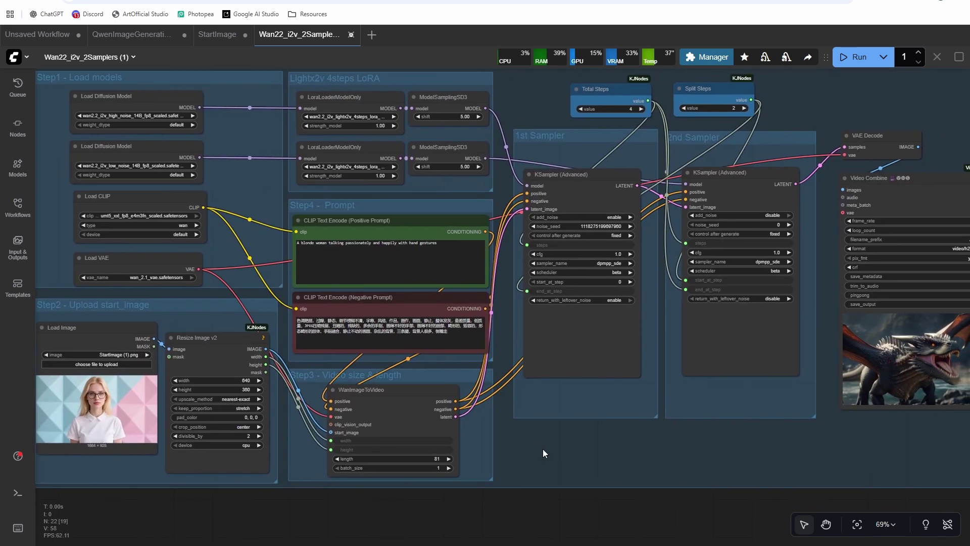
{"action": "key", "text": "ctrl+Return"}
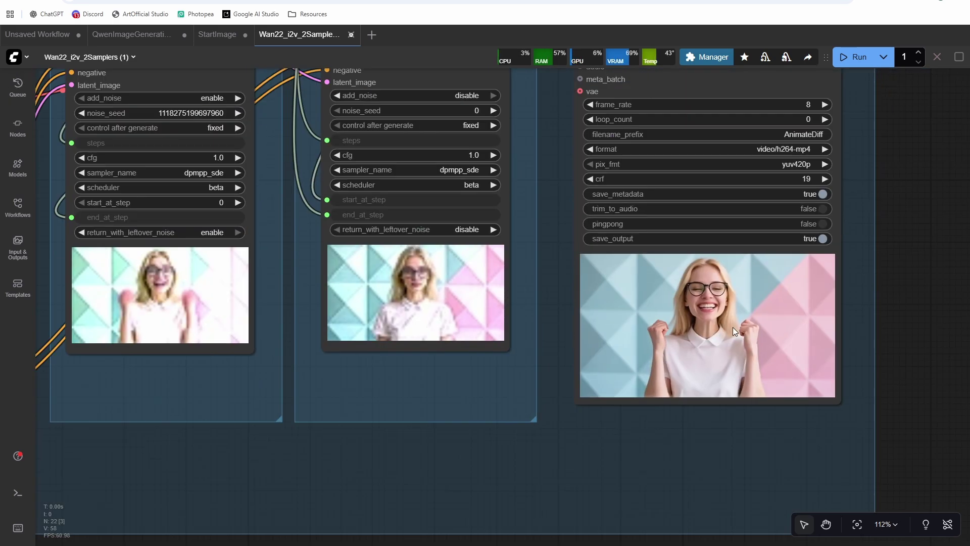
{"action": "scroll", "coordinate": [732, 326], "scroll_direction": "down", "scroll_amount": 3}
{"action": "scroll", "coordinate": [732, 327], "scroll_direction": "down", "scroll_amount": 2}
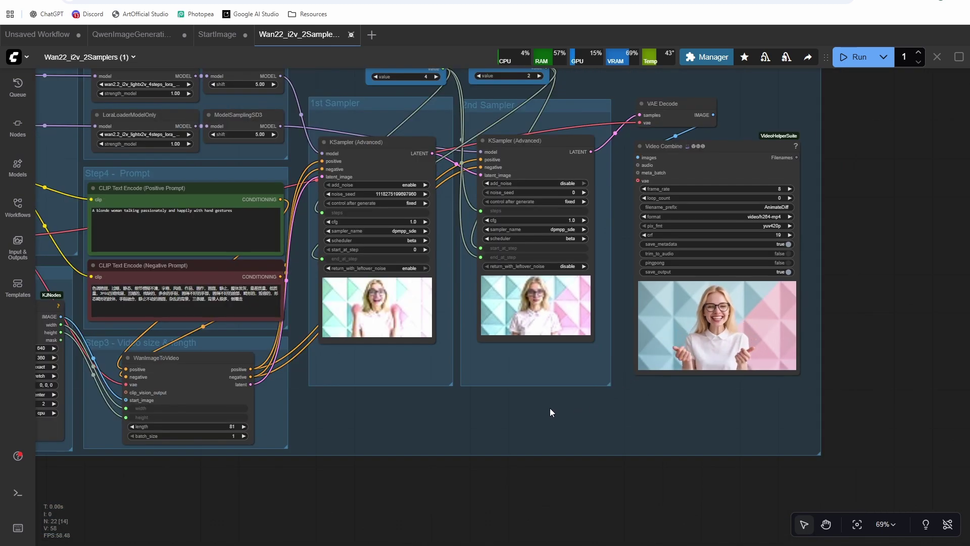
{"action": "left_click_drag", "start_coordinate": [550, 408], "coordinate": [834, 427]}
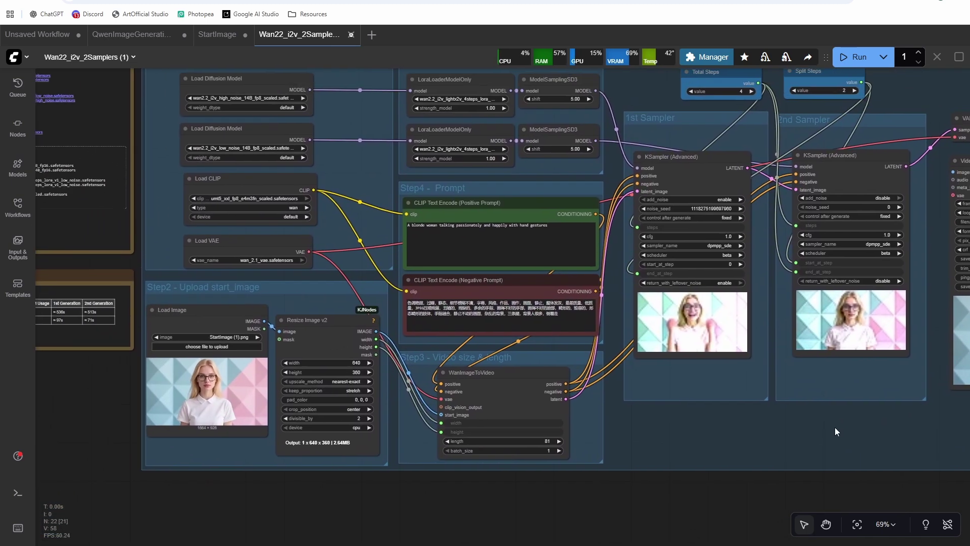
- Bypass both LoraLoaderModelOnly nodes in the Lightx2v 4steps LoRA group
{"action": "left_click", "coordinate": [458, 131]}
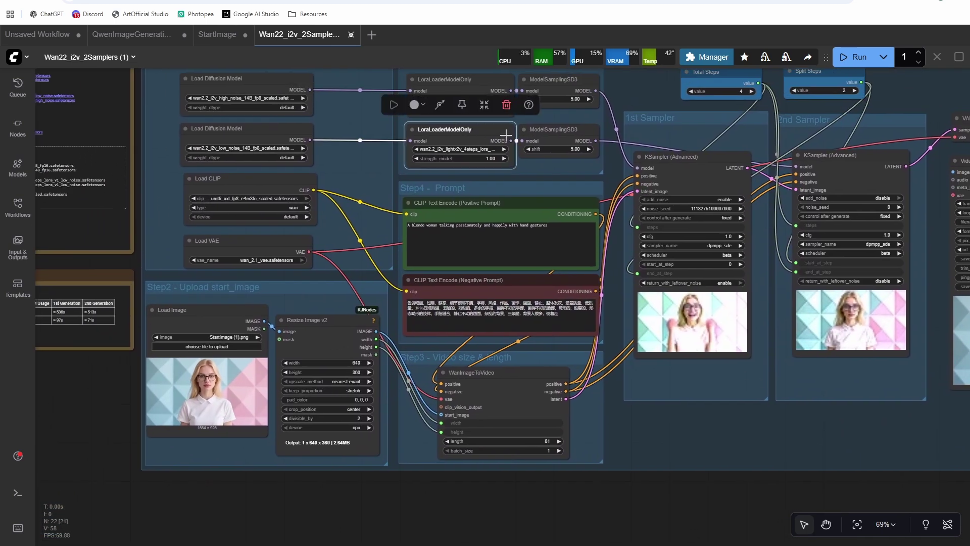
{"action": "left_click", "coordinate": [439, 105]}
{"action": "left_click", "coordinate": [454, 80]}
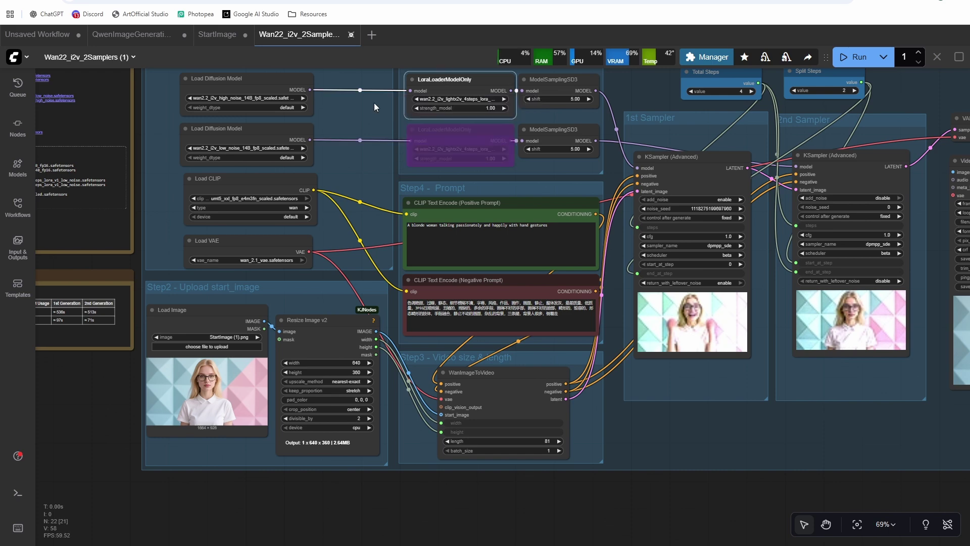
{"action": "left_click_drag", "start_coordinate": [374, 104], "coordinate": [376, 134]}
{"action": "left_click", "coordinate": [435, 160]}
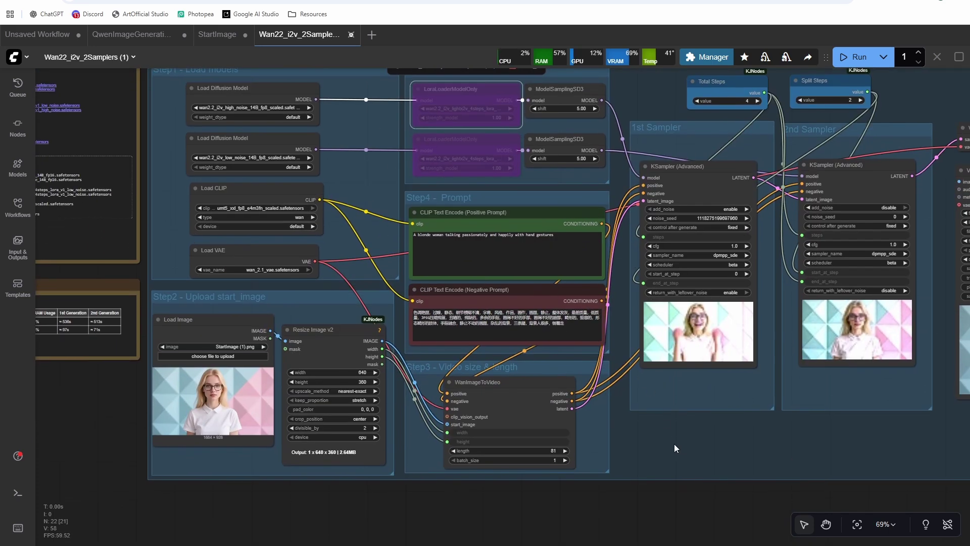
- Set cfg to 4.0 in the KSampler (Advanced) nodes of the 1st and 2nd Sampler groups
{"action": "scroll", "coordinate": [622, 160], "scroll_direction": "up", "scroll_amount": 4}
{"action": "left_click_drag", "start_coordinate": [643, 211], "coordinate": [425, 149]}
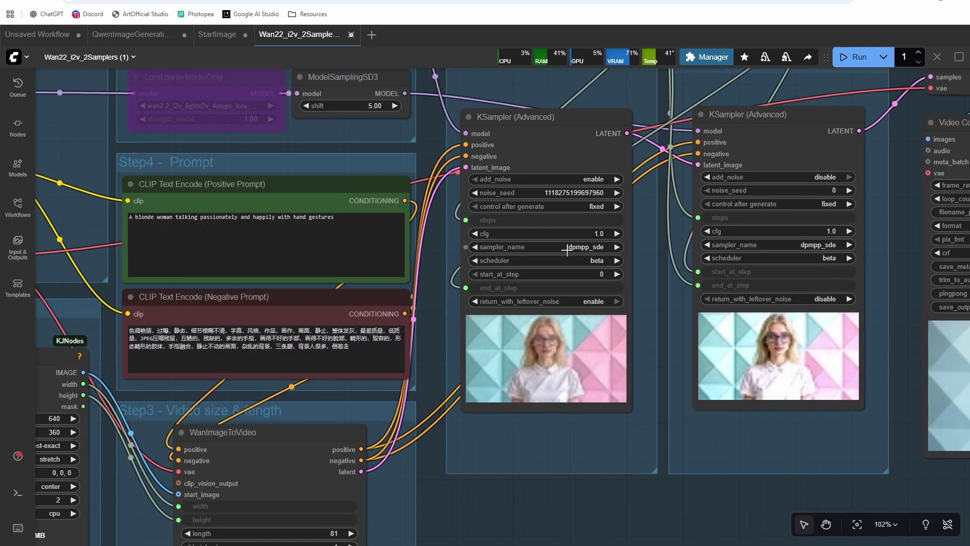
{"action": "left_click", "coordinate": [595, 232]}
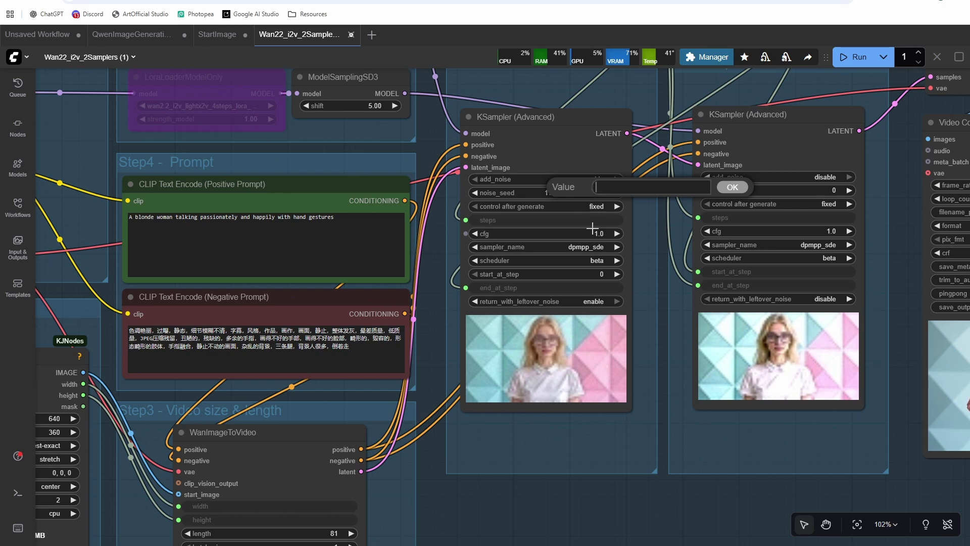
{"action": "type", "text": "4"}
{"action": "key", "text": "Return"}
{"action": "left_click_drag", "start_coordinate": [599, 434], "coordinate": [608, 514]}
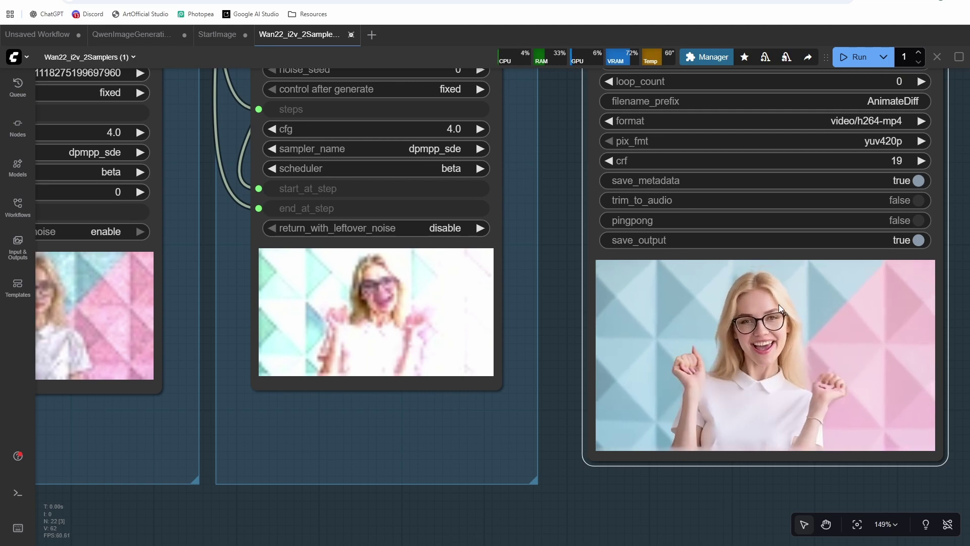
- Look closely at the generated clip in the Video Combine node and save its preview video to disk
{"action": "scroll", "coordinate": [777, 304], "scroll_direction": "up", "scroll_amount": 5}
{"action": "scroll", "coordinate": [779, 305], "scroll_direction": "down", "scroll_amount": 8}
{"action": "scroll", "coordinate": [777, 305], "scroll_direction": "up", "scroll_amount": 6}
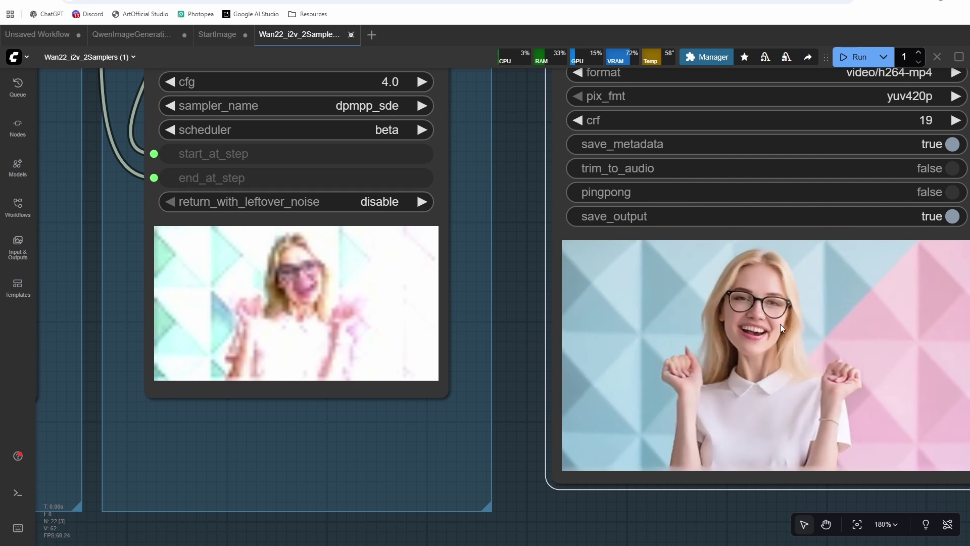
{"action": "right_click", "coordinate": [749, 328]}
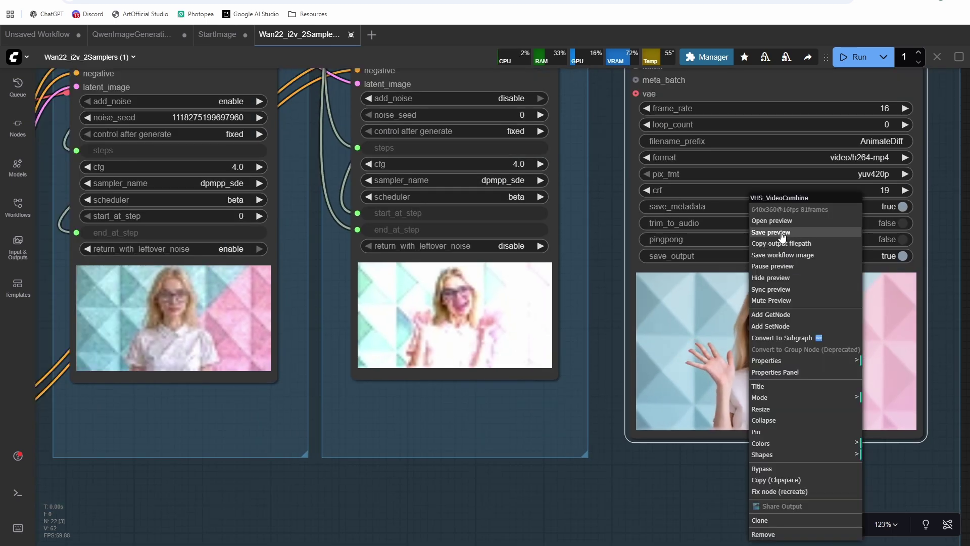
{"action": "left_click", "coordinate": [780, 229]}
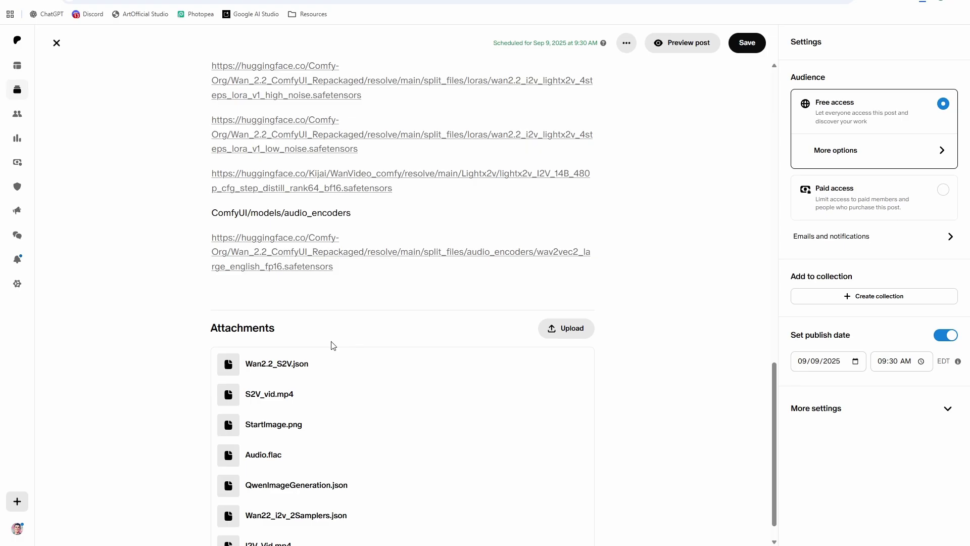
- Download Wan2.2_S2V.json from the Patreon post's attachments and load it as a workflow in ComfyUI
{"action": "scroll", "coordinate": [333, 345], "scroll_direction": "down", "scroll_amount": 1}
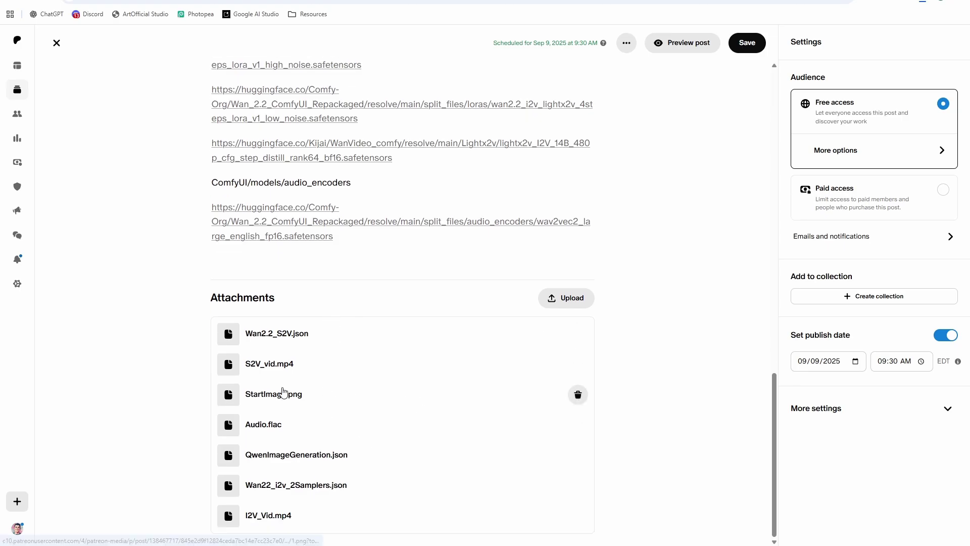
{"action": "left_click", "coordinate": [283, 333]}
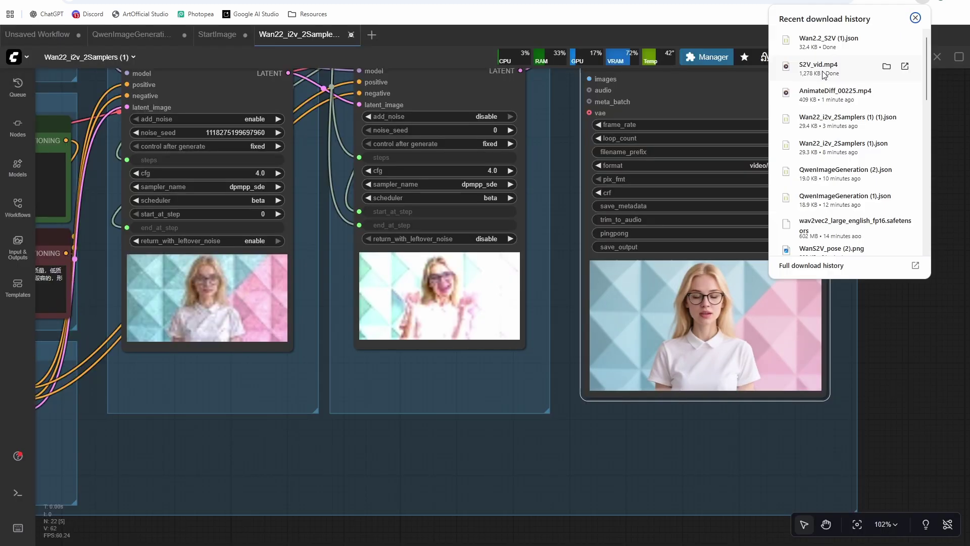
{"action": "left_click_drag", "start_coordinate": [828, 46], "coordinate": [639, 325]}
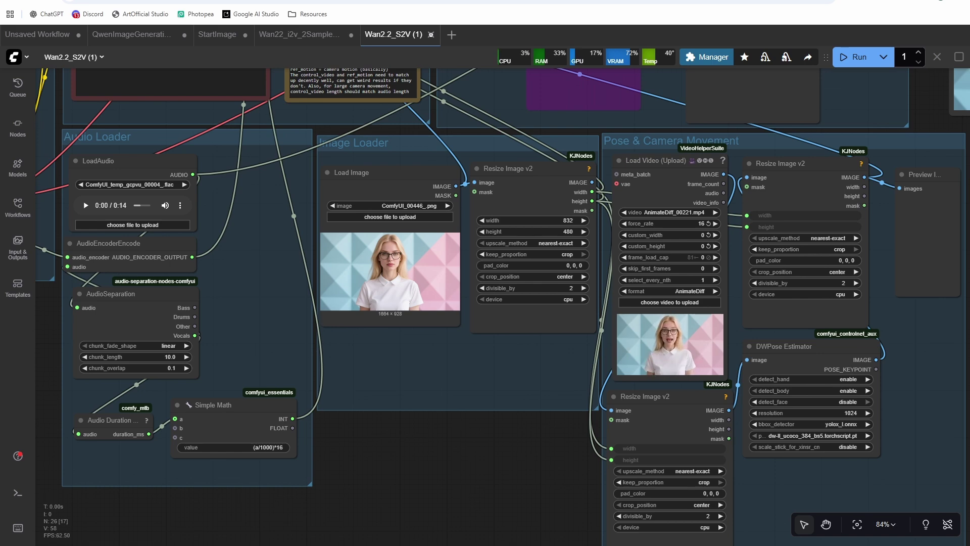
- Load I2V_Vid.mp4 from the recent downloads into the Load Video (Upload) node of the Pose & Camera Movement group
{"action": "left_click", "coordinate": [897, 5]}
{"action": "left_click_drag", "start_coordinate": [816, 74], "coordinate": [719, 296]}
{"action": "left_click", "coordinate": [931, 340]}
- Download Audio.flac from the Patreon post's attachments and load it into the LoadAudio node in ComfyUI
{"action": "scroll", "coordinate": [394, 362], "scroll_direction": "up", "scroll_amount": 2}
{"action": "left_click_drag", "start_coordinate": [394, 362], "coordinate": [663, 370]}
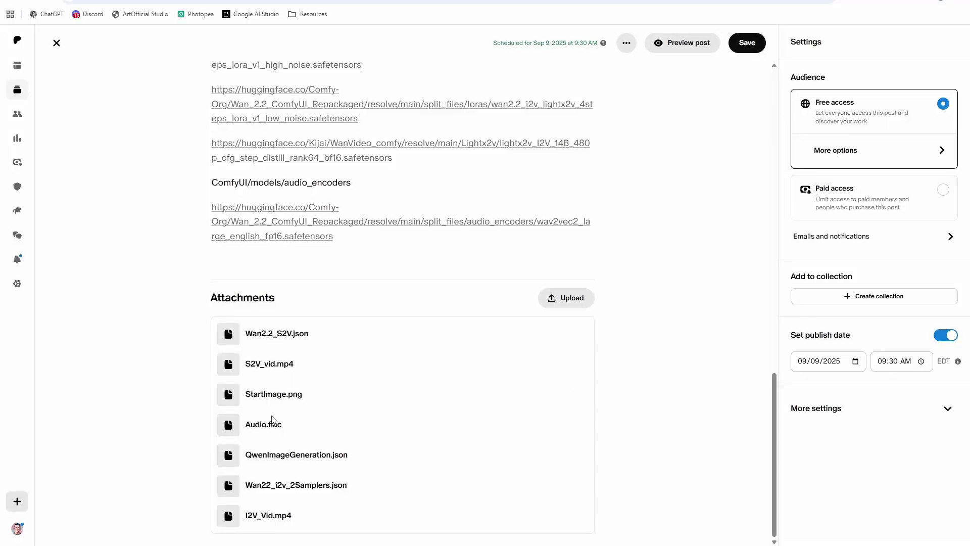
{"action": "left_click", "coordinate": [263, 424]}
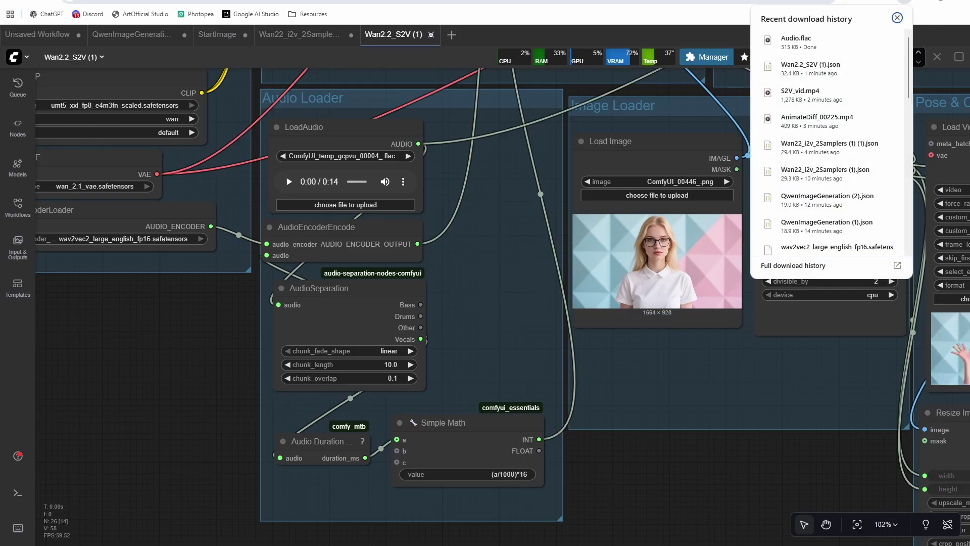
{"action": "left_click", "coordinate": [897, 18]}
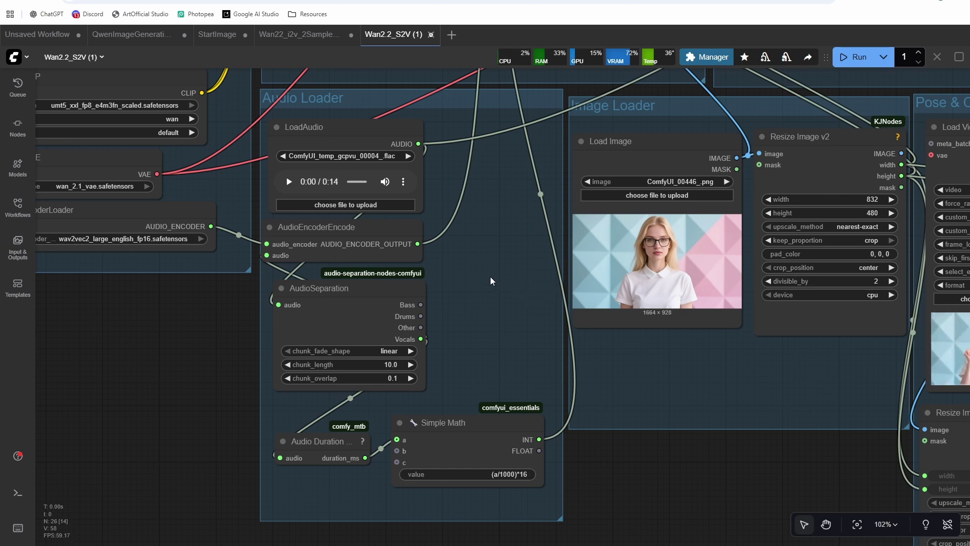
{"action": "left_click", "coordinate": [909, 2]}
{"action": "left_click_drag", "start_coordinate": [808, 41], "coordinate": [311, 157]}
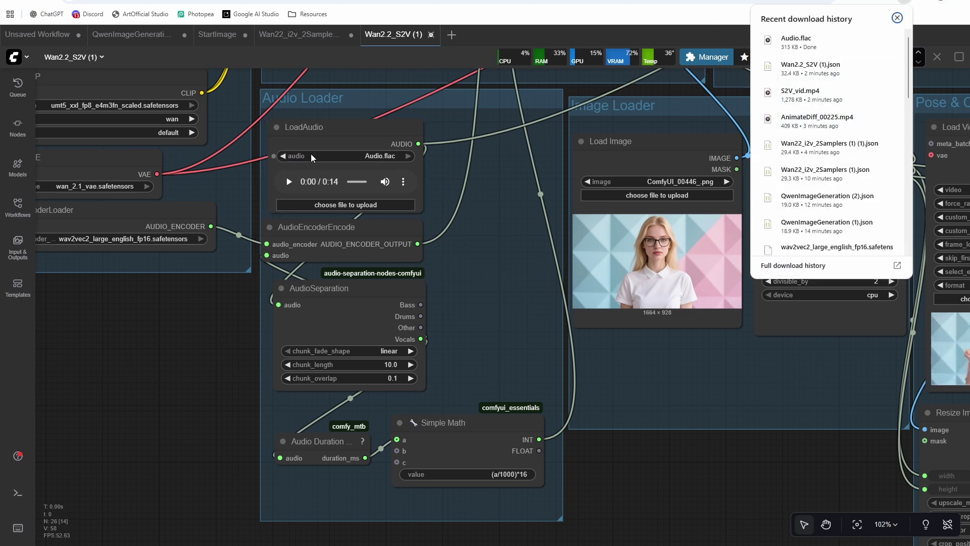
{"action": "left_click", "coordinate": [538, 268]}
- Set the Image Loader group's Resize Image v2 node to width 1280 and height 720
{"action": "scroll", "coordinate": [513, 251], "scroll_direction": "down", "scroll_amount": 1}
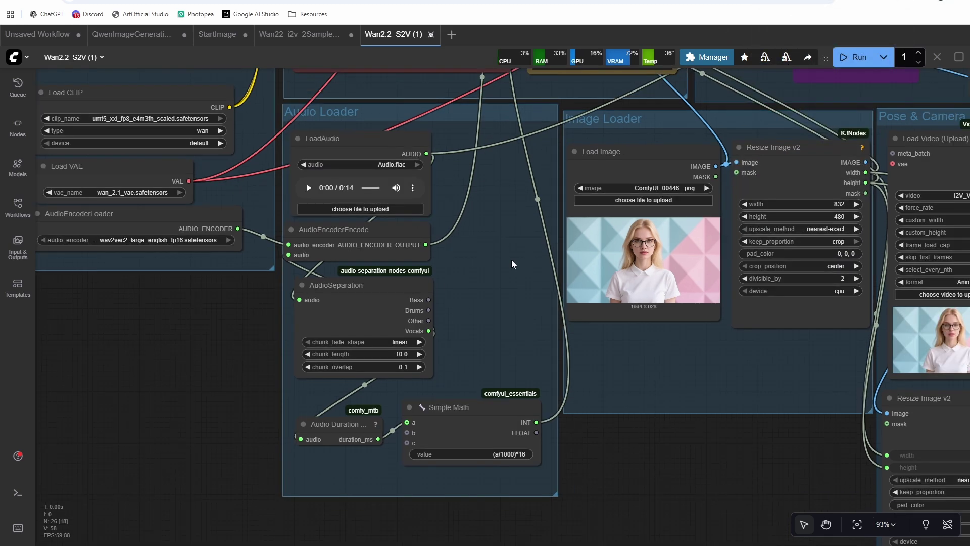
{"action": "scroll", "coordinate": [512, 260], "scroll_direction": "down", "scroll_amount": 2}
{"action": "left_click_drag", "start_coordinate": [692, 344], "coordinate": [599, 359]}
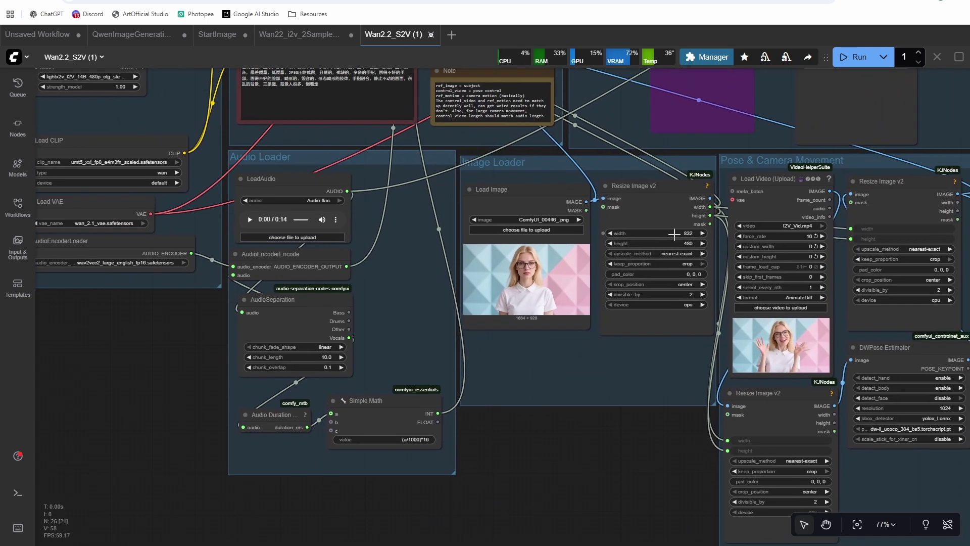
{"action": "left_click", "coordinate": [674, 234]}
{"action": "type", "text": "1280"}
{"action": "key", "text": "Return"}
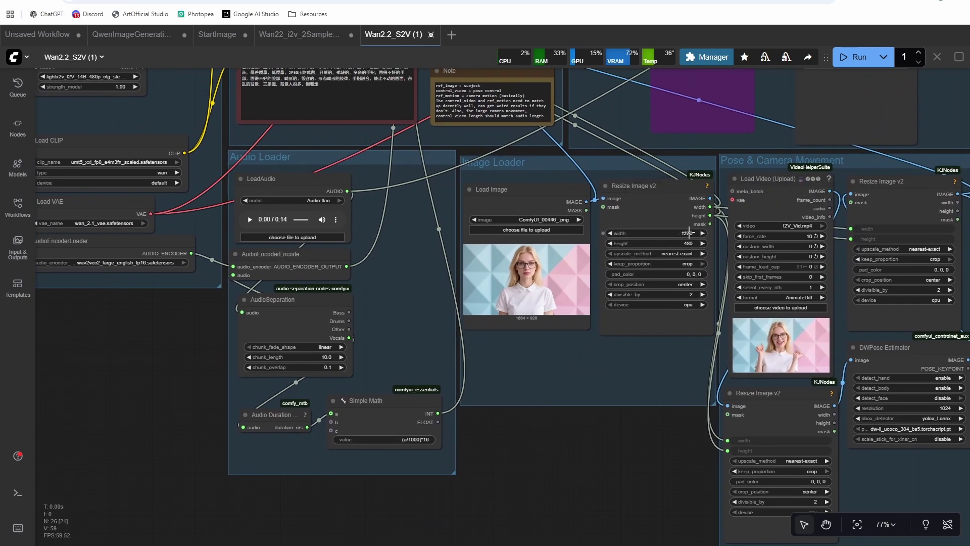
{"action": "left_click", "coordinate": [694, 243]}
{"action": "type", "text": "720"}
{"action": "key", "text": "Return"}
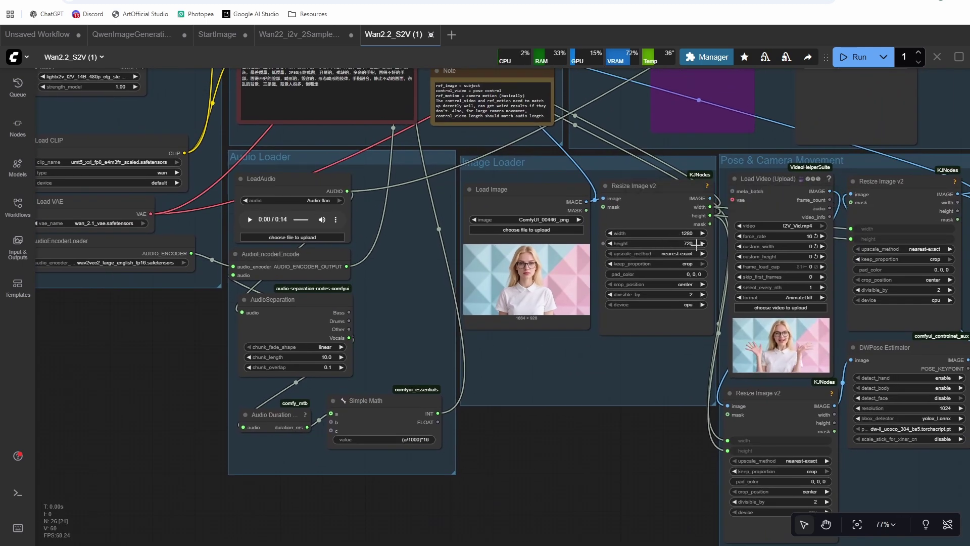
- Look over the Pose & Camera Movement, Model Loaders, Conditioning and Sample & Decode groups of the Wan2.2_S2V workflow
{"action": "left_click_drag", "start_coordinate": [607, 357], "coordinate": [426, 377]}
{"action": "left_click_drag", "start_coordinate": [818, 376], "coordinate": [797, 325]}
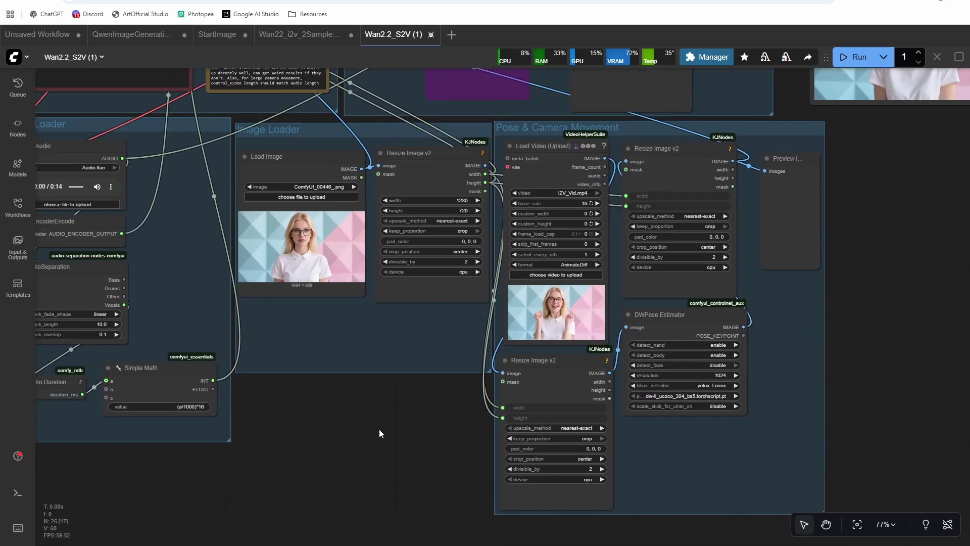
{"action": "left_click_drag", "start_coordinate": [379, 429], "coordinate": [449, 515]}
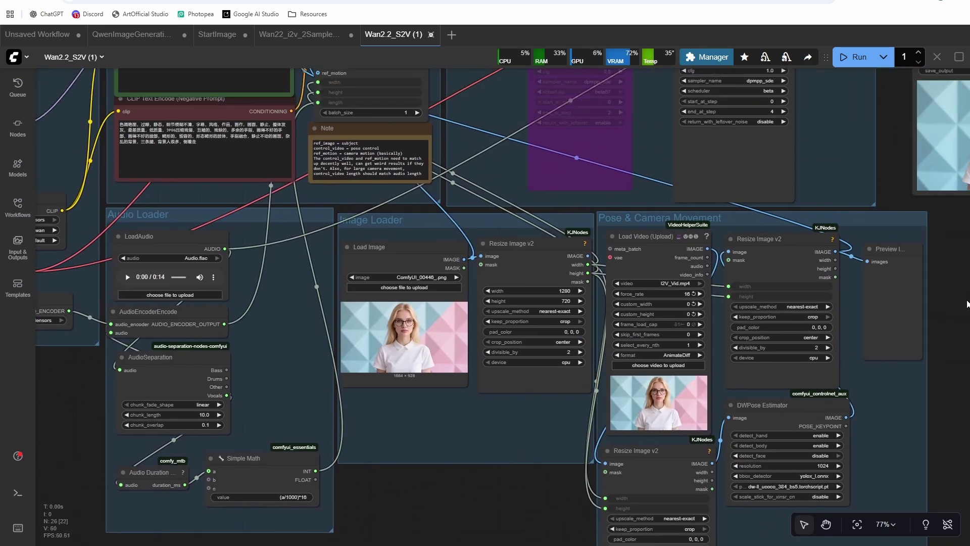
{"action": "left_click_drag", "start_coordinate": [966, 304], "coordinate": [771, 319]}
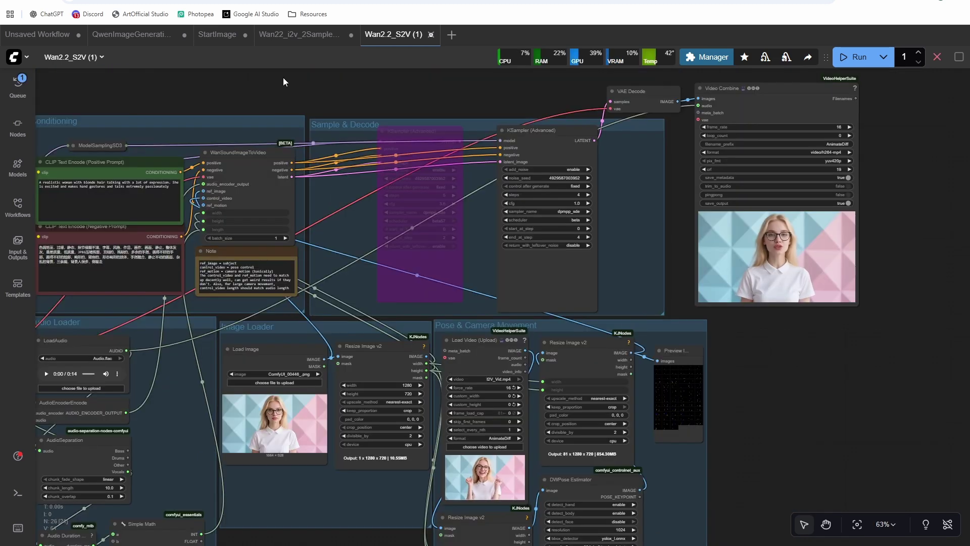
{"action": "left_click_drag", "start_coordinate": [284, 78], "coordinate": [713, 122]}
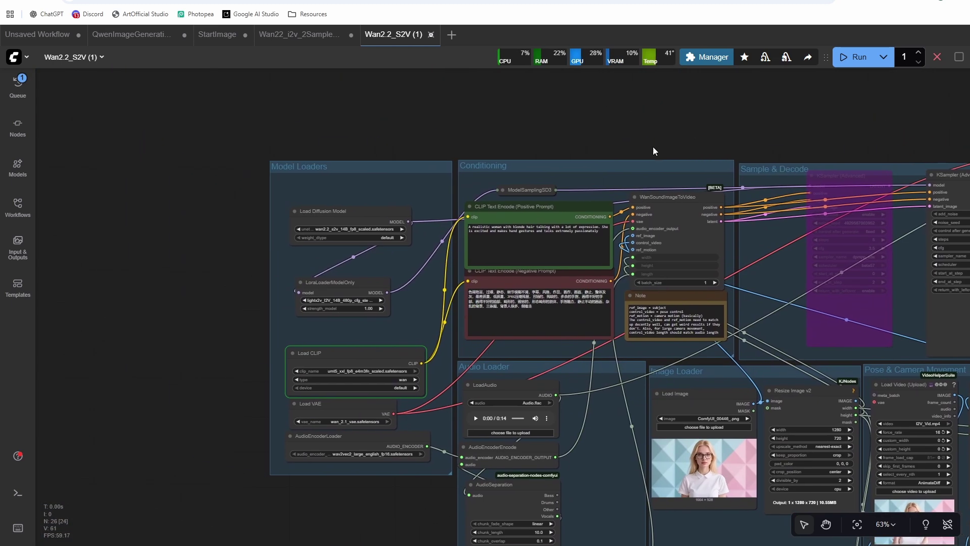
{"action": "scroll", "coordinate": [404, 171], "scroll_direction": "up", "scroll_amount": 6}
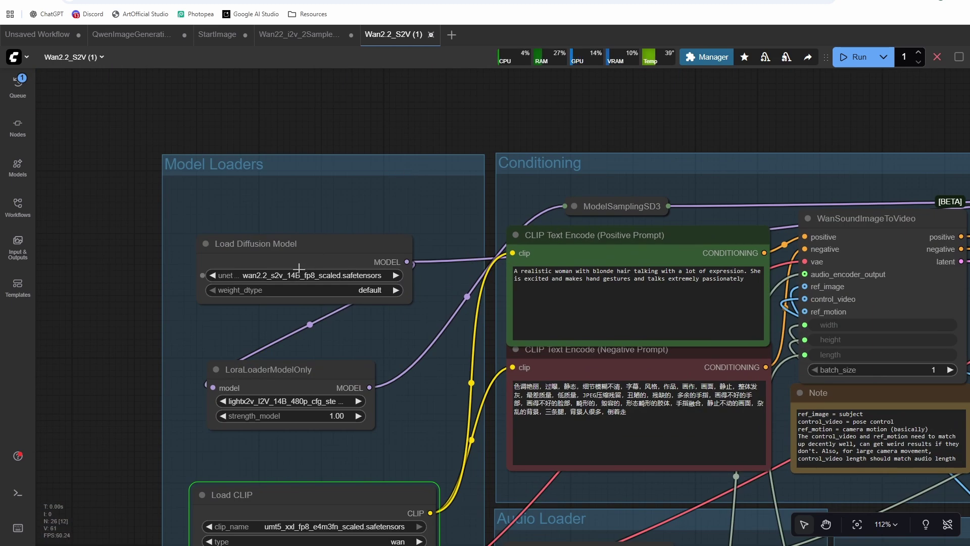
{"action": "left_click_drag", "start_coordinate": [407, 223], "coordinate": [299, 180]}
{"action": "scroll", "coordinate": [298, 179], "scroll_direction": "down", "scroll_amount": 1}
{"action": "scroll", "coordinate": [314, 166], "scroll_direction": "down", "scroll_amount": 2}
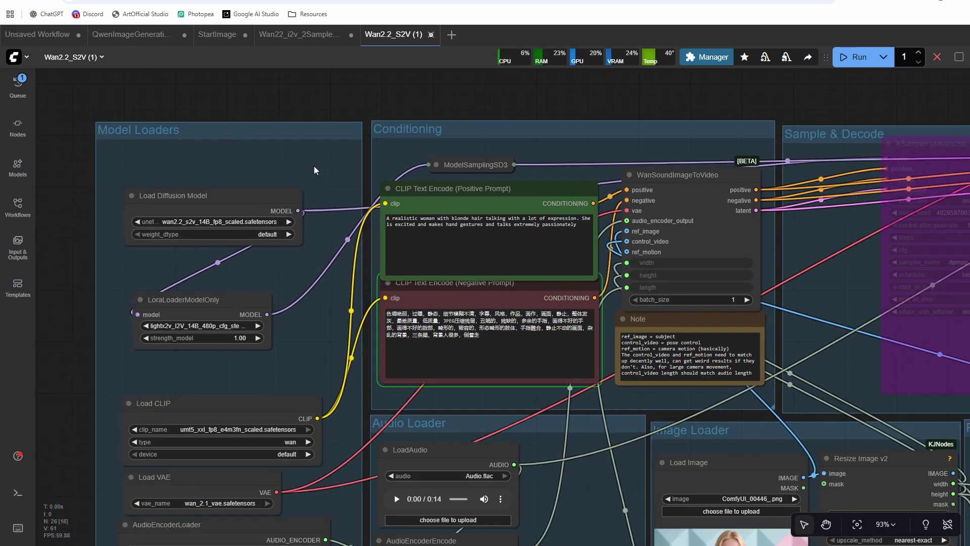
{"action": "left_click_drag", "start_coordinate": [604, 110], "coordinate": [259, 105]}
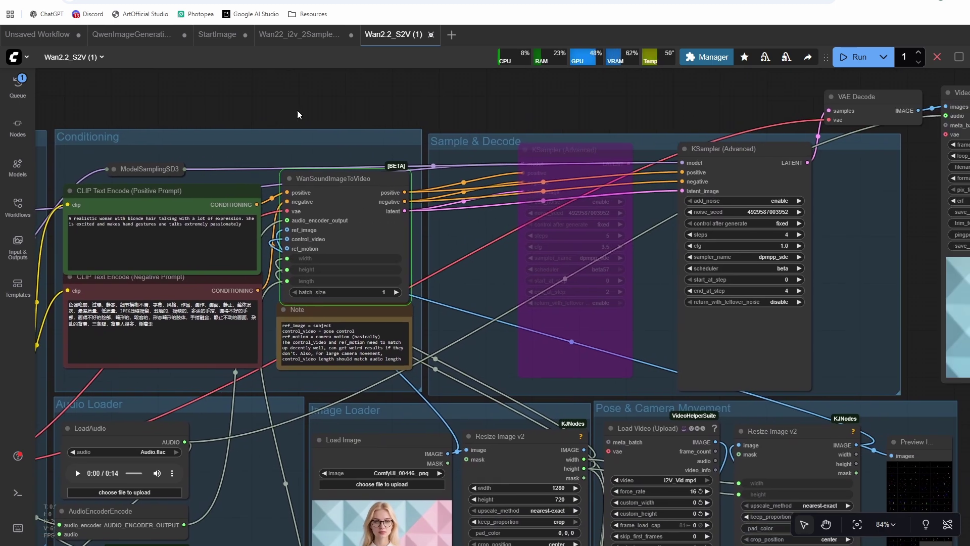
{"action": "left_click_drag", "start_coordinate": [542, 104], "coordinate": [408, 98]}
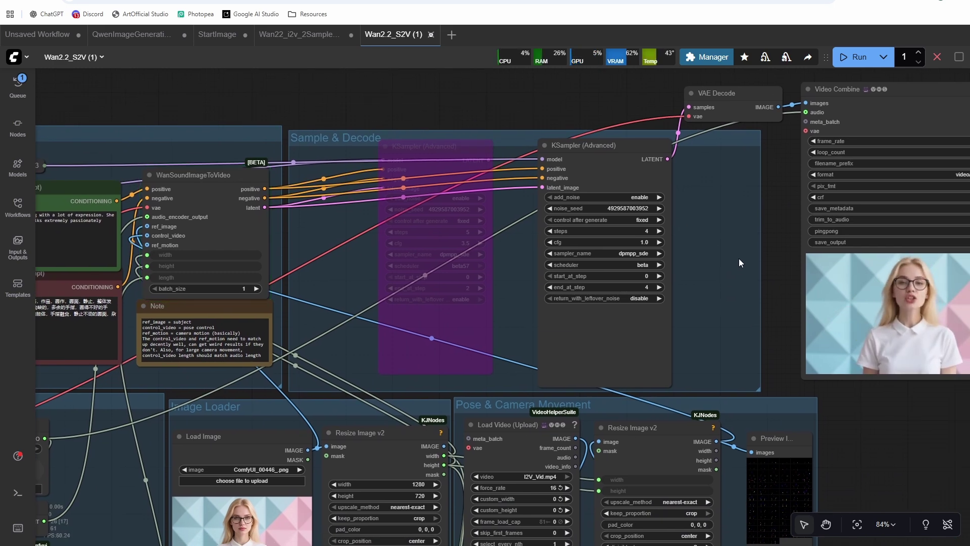
- Follow the KSampler preview in the Sample & Decode group and examine the generated talking video in the Video Combine node
{"action": "left_click_drag", "start_coordinate": [734, 256], "coordinate": [739, 263]}
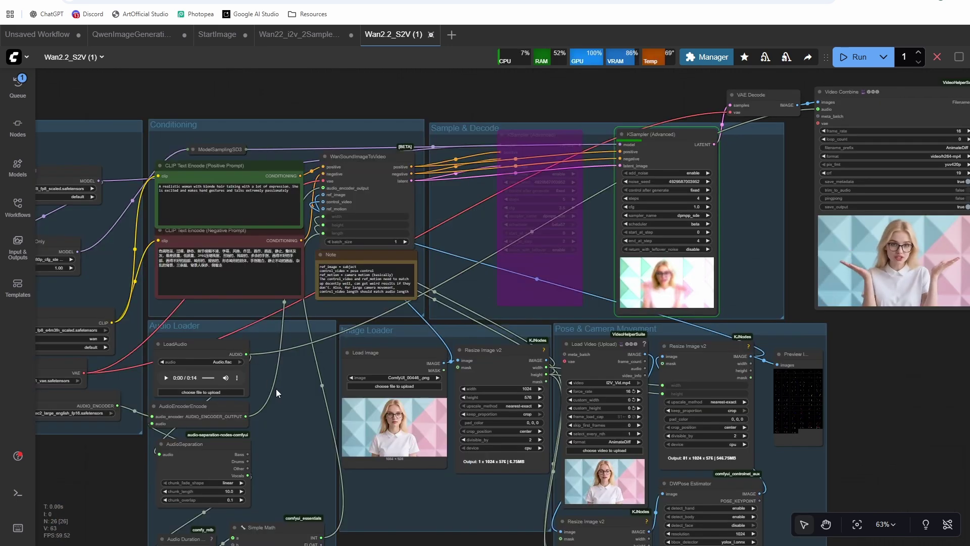
{"action": "left_click_drag", "start_coordinate": [284, 396], "coordinate": [318, 378]}
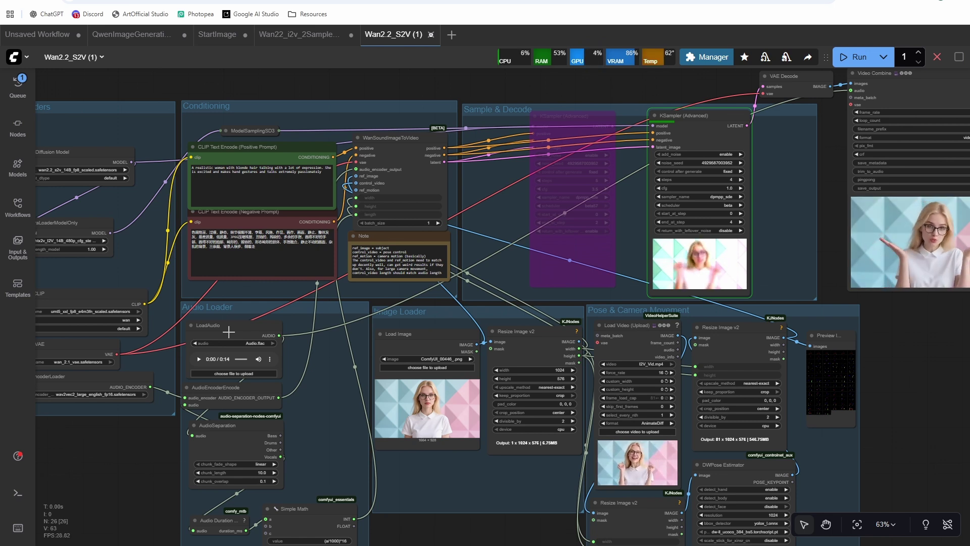
{"action": "scroll", "coordinate": [880, 308], "scroll_direction": "up", "scroll_amount": 4}
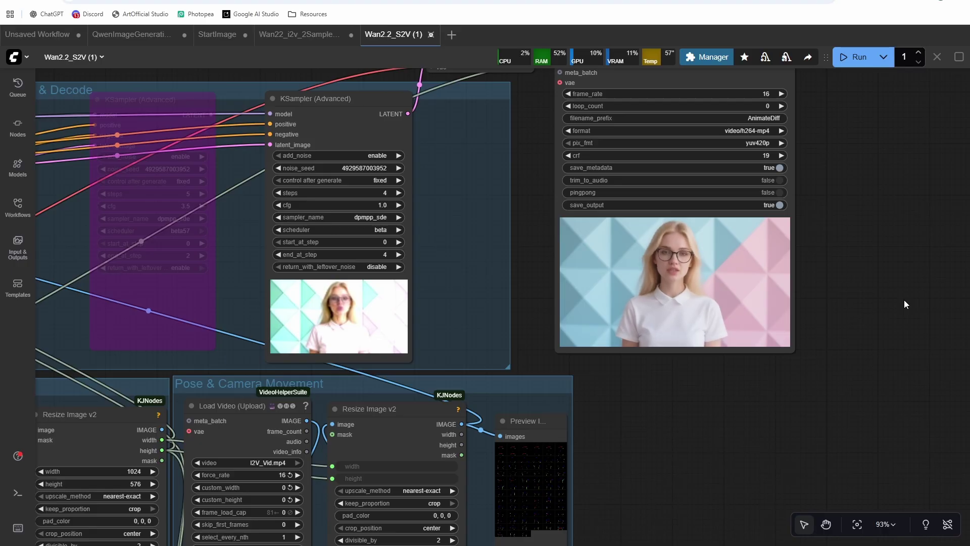
{"action": "scroll", "coordinate": [904, 299], "scroll_direction": "up", "scroll_amount": 4}
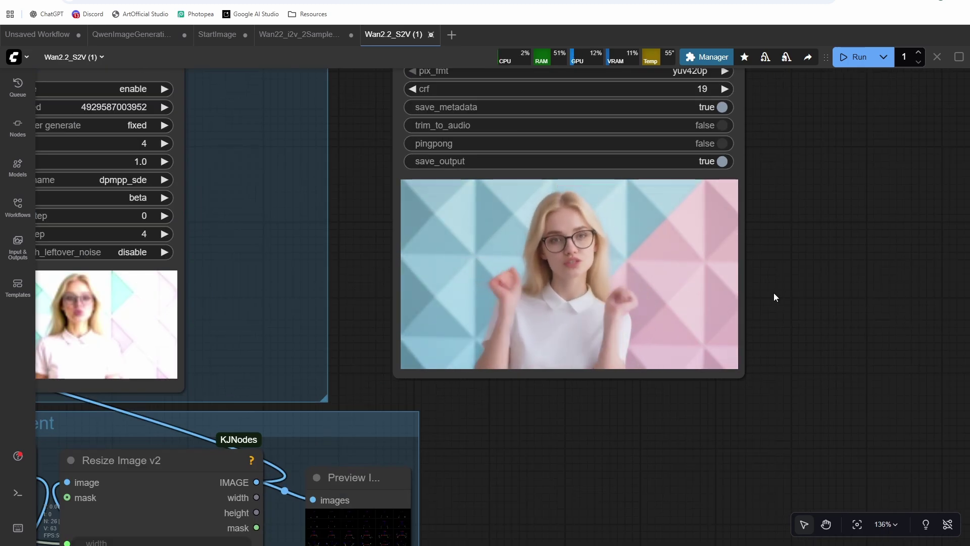
{"action": "scroll", "coordinate": [859, 298], "scroll_direction": "down", "scroll_amount": 6}
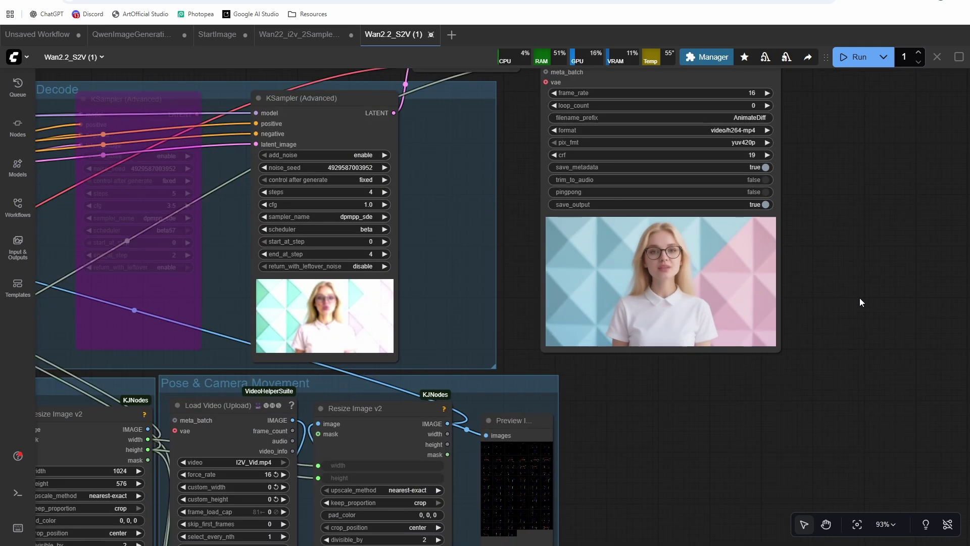
{"action": "scroll", "coordinate": [860, 310], "scroll_direction": "up", "scroll_amount": 6}
{"action": "scroll", "coordinate": [575, 424], "scroll_direction": "up", "scroll_amount": 3}
{"action": "left_click_drag", "start_coordinate": [575, 425], "coordinate": [787, 342]}
{"action": "scroll", "coordinate": [614, 450], "scroll_direction": "down", "scroll_amount": 5}
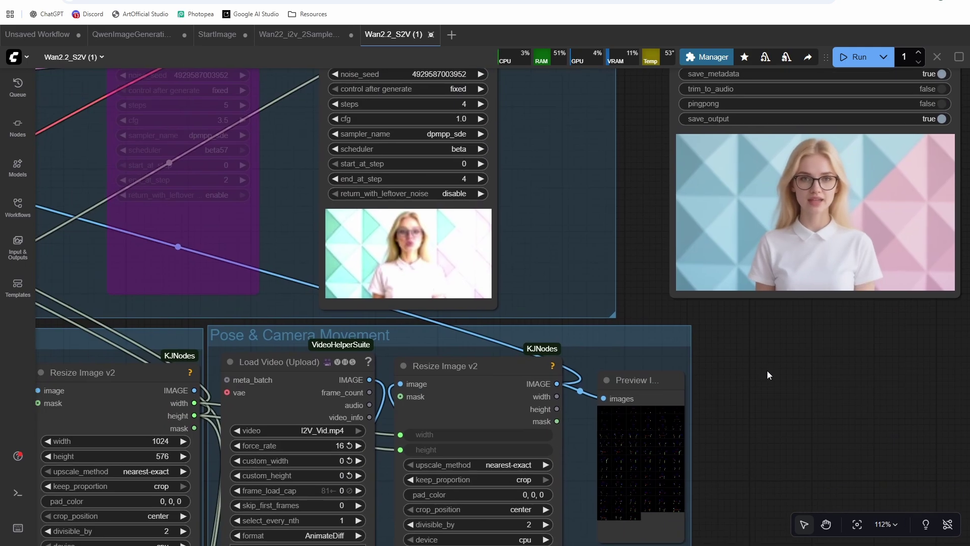
{"action": "scroll", "coordinate": [766, 371], "scroll_direction": "down", "scroll_amount": 2}
{"action": "left_click_drag", "start_coordinate": [778, 393], "coordinate": [708, 421]}
{"action": "scroll", "coordinate": [721, 368], "scroll_direction": "up", "scroll_amount": 1}
{"action": "scroll", "coordinate": [708, 421], "scroll_direction": "down", "scroll_amount": 1}
{"action": "scroll", "coordinate": [697, 378], "scroll_direction": "up", "scroll_amount": 1}
{"action": "left_click_drag", "start_coordinate": [697, 378], "coordinate": [699, 424]}
{"action": "scroll", "coordinate": [699, 425], "scroll_direction": "up", "scroll_amount": 3}
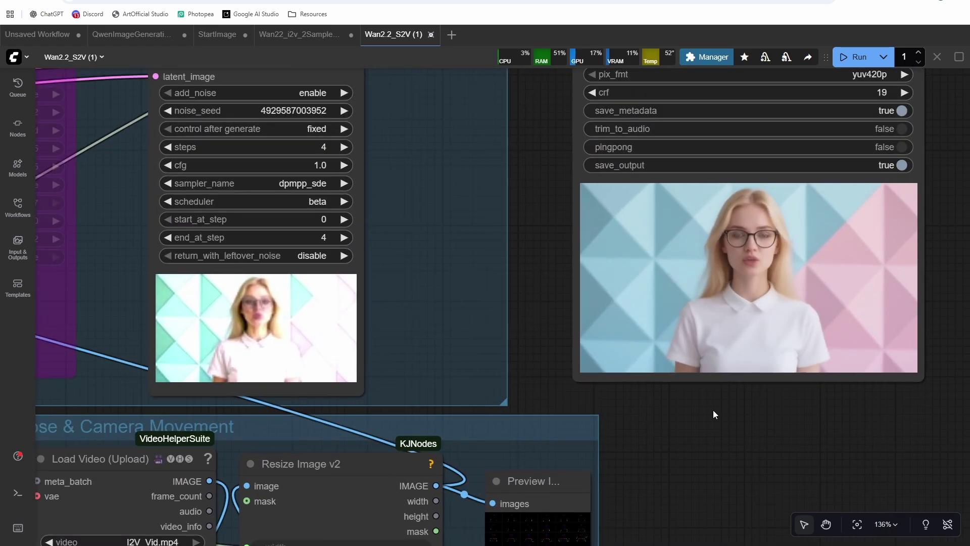
{"action": "scroll", "coordinate": [713, 410], "scroll_direction": "down", "scroll_amount": 5}
{"action": "scroll", "coordinate": [712, 409], "scroll_direction": "down", "scroll_amount": 1}
{"action": "mouse_move", "coordinate": [693, 441]}
{"action": "left_mouse_down"}
{"action": "mouse_move", "coordinate": [717, 418]}
{"action": "mouse_move", "coordinate": [703, 439]}
{"action": "left_mouse_up"}
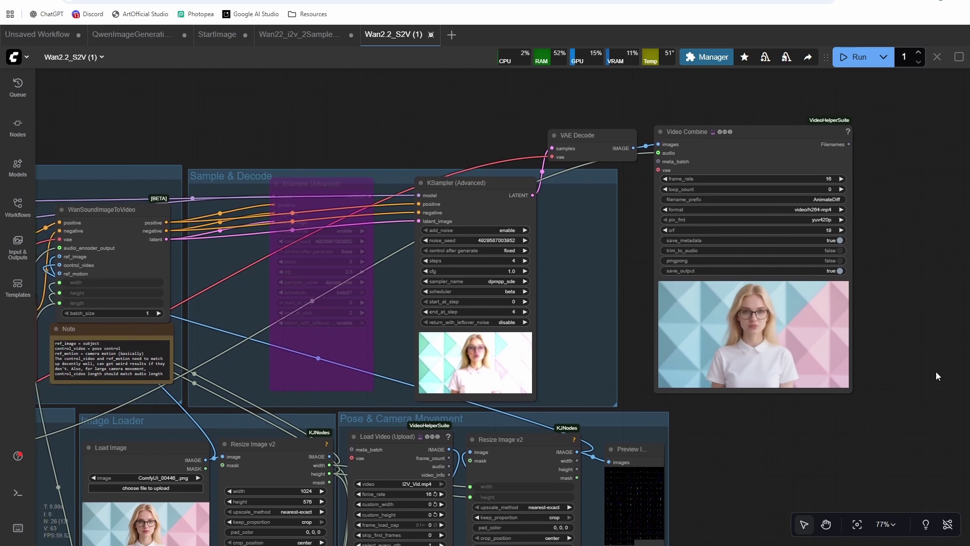
{"action": "scroll", "coordinate": [887, 397], "scroll_direction": "down", "scroll_amount": 2}
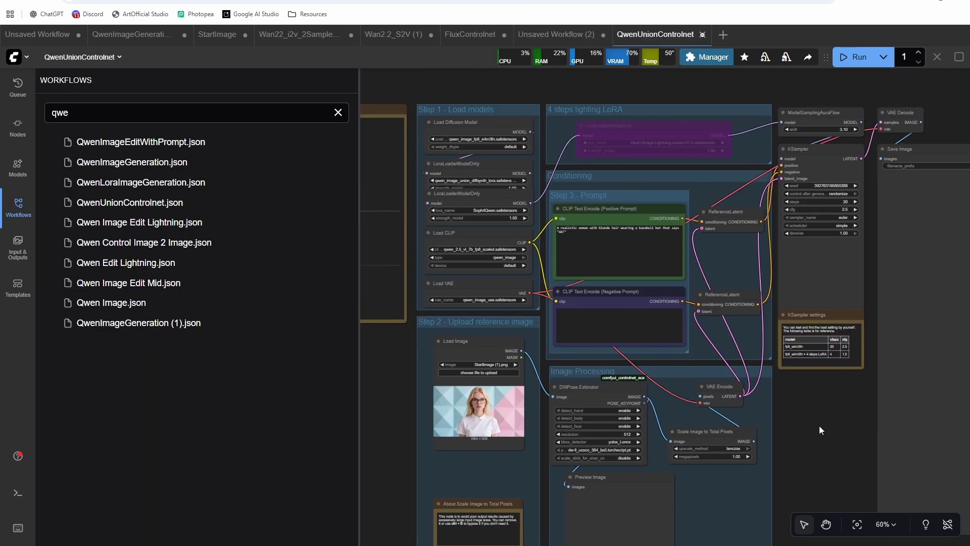
{"action": "scroll", "coordinate": [820, 425], "scroll_direction": "up", "scroll_amount": 2}
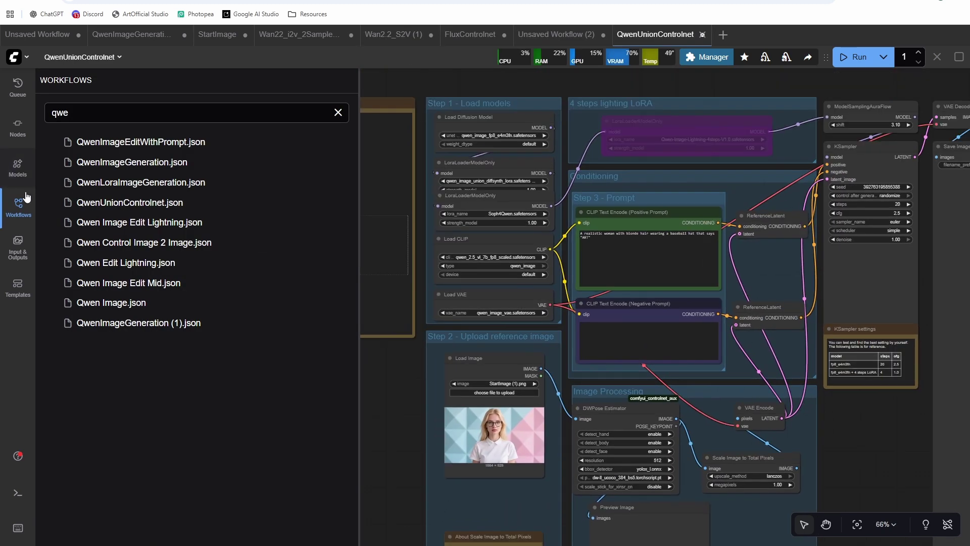
- Close the workflow list and select the entire positive prompt text in the QwenUnionControlnet workflow
{"action": "left_click", "coordinate": [27, 197]}
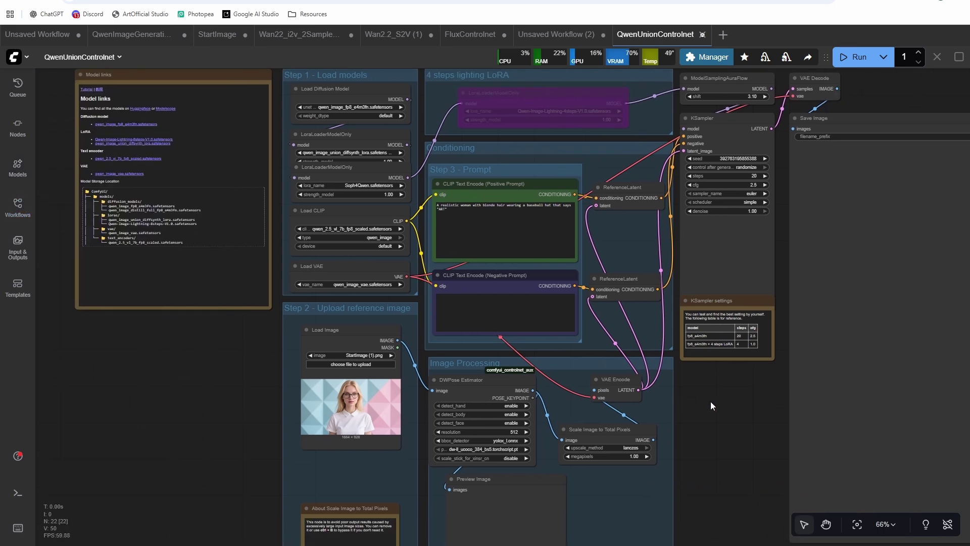
{"action": "left_click", "coordinate": [531, 234]}
{"action": "key", "text": "ctrl+a"}
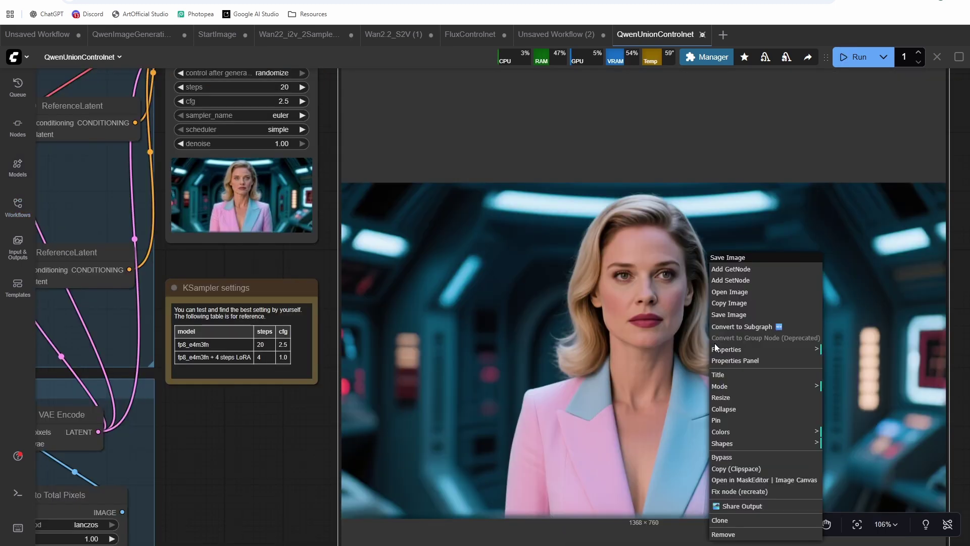
- Save the generated image of the woman in the pink and blue suit and return to the Wan2.2_S2V (1) workflow
{"action": "left_click", "coordinate": [737, 316]}
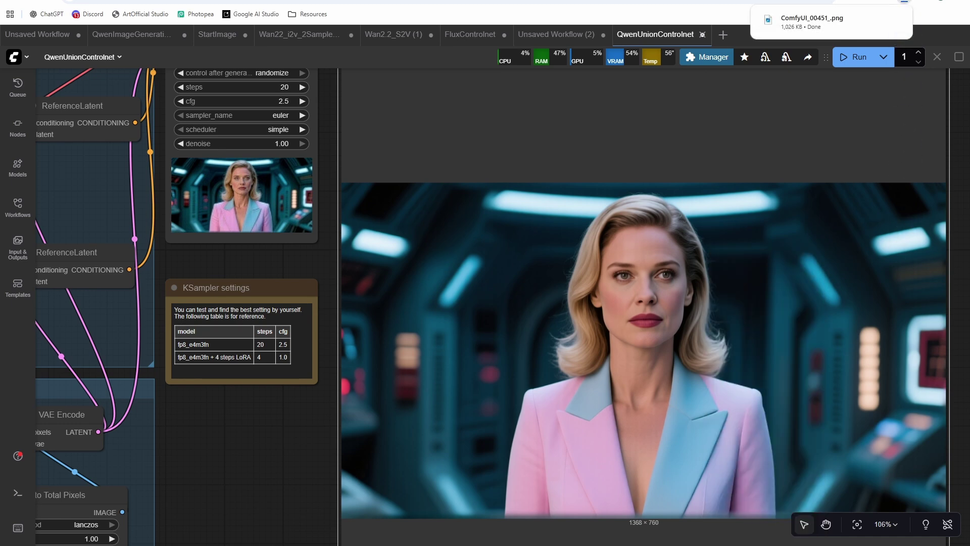
{"action": "left_click", "coordinate": [408, 34]}
{"action": "scroll", "coordinate": [803, 362], "scroll_direction": "down", "scroll_amount": 2}
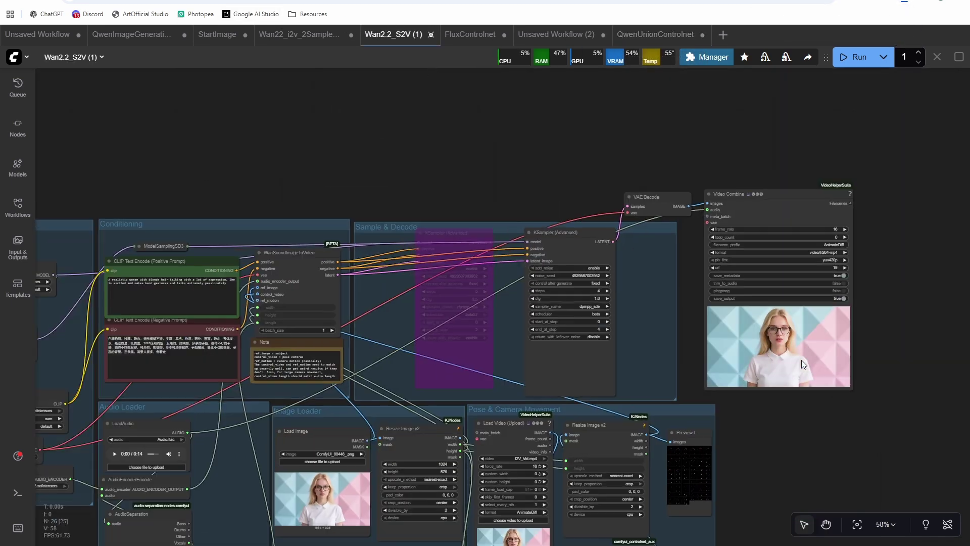
- Load AnimateDiff_00226-audio.mp4 from the recent downloads into the Load Video (Upload) node of the Pose & Camera Movement group
{"action": "left_click_drag", "start_coordinate": [791, 426], "coordinate": [830, 358]}
{"action": "left_click", "coordinate": [904, 2]}
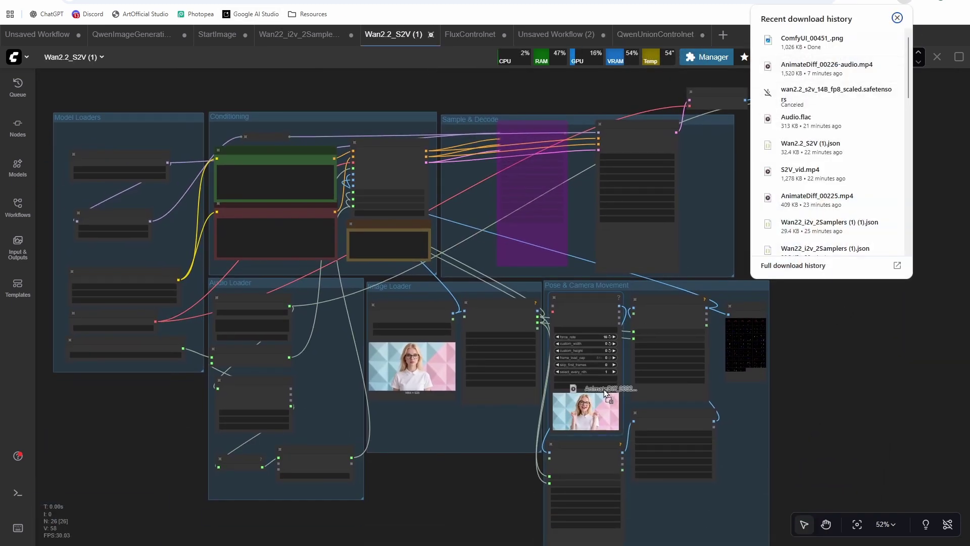
{"action": "scroll", "coordinate": [615, 421], "scroll_direction": "up", "scroll_amount": 4}
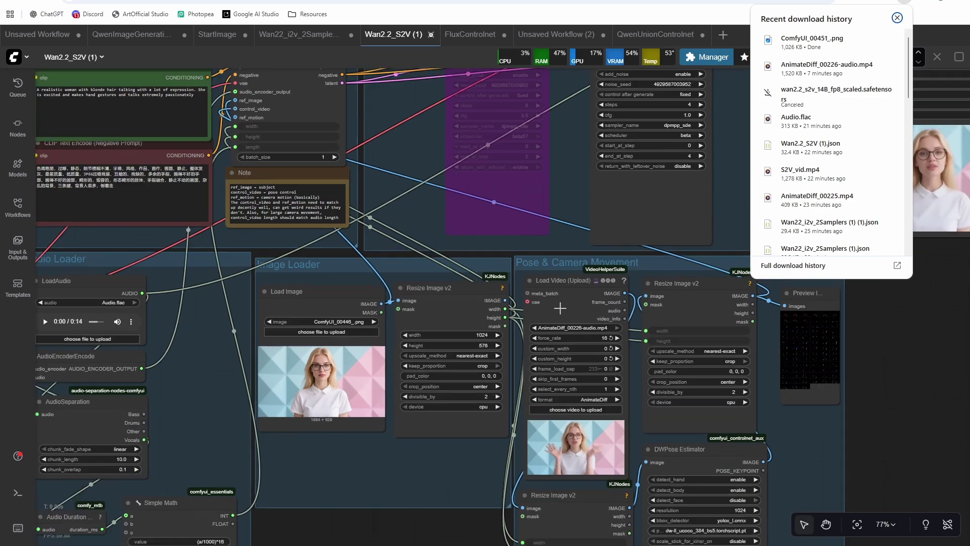
{"action": "left_click_drag", "start_coordinate": [323, 472], "coordinate": [329, 472]}
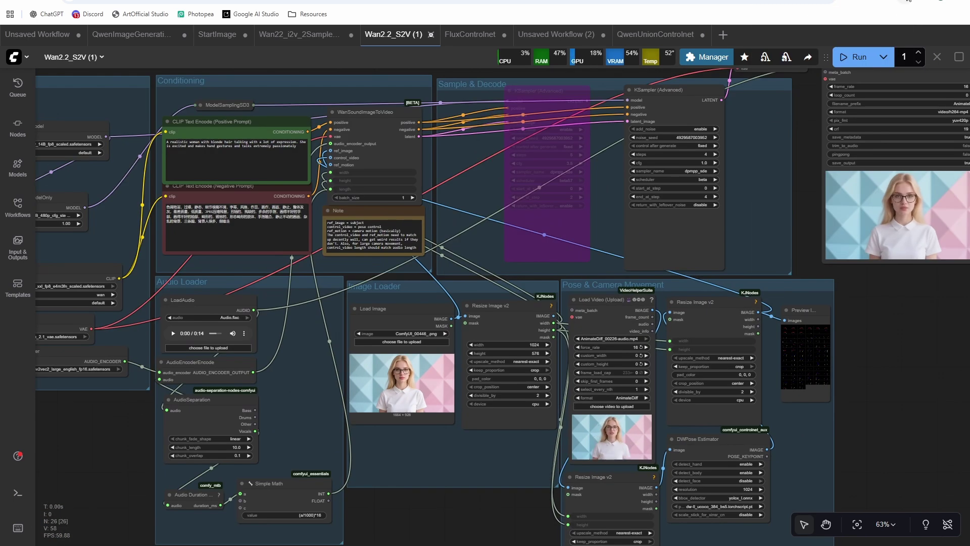
- Load ComfyUI_00451_.png from the recent downloads into the Load Image node of the Image Loader group
{"action": "left_click", "coordinate": [908, 1]}
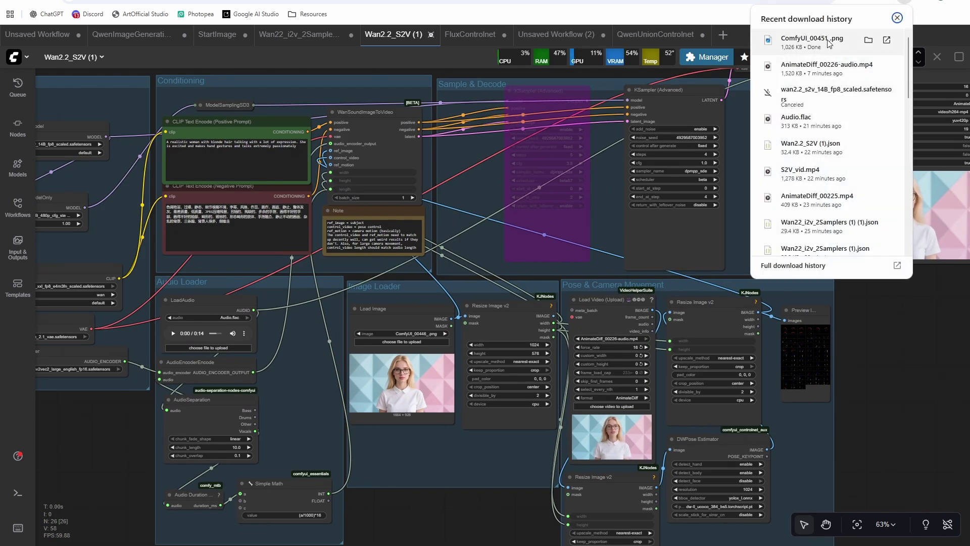
{"action": "left_click_drag", "start_coordinate": [808, 41], "coordinate": [406, 404]}
{"action": "scroll", "coordinate": [448, 457], "scroll_direction": "up", "scroll_amount": 4}
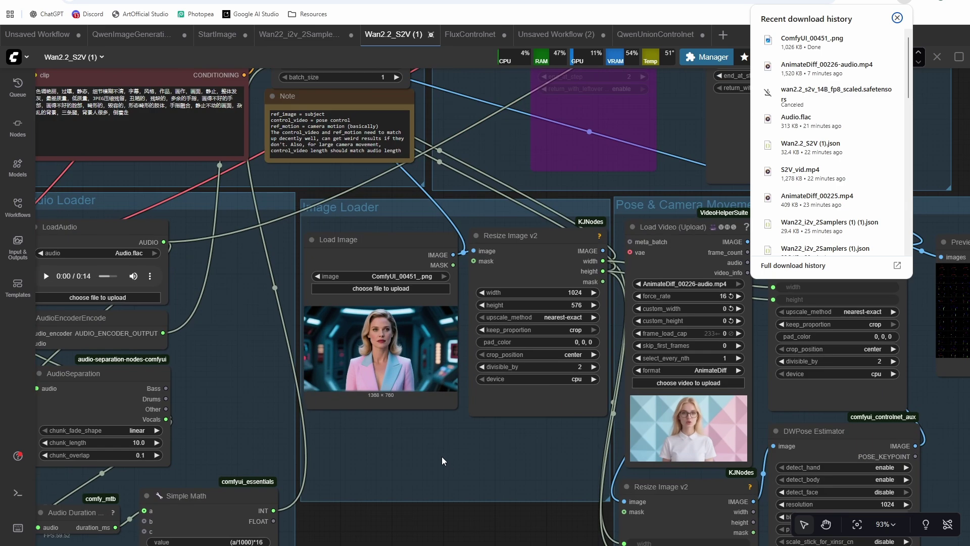
- Set the Image Loader group's Resize Image v2 node to width 832 and height 480
{"action": "left_click_drag", "start_coordinate": [409, 442], "coordinate": [544, 424]}
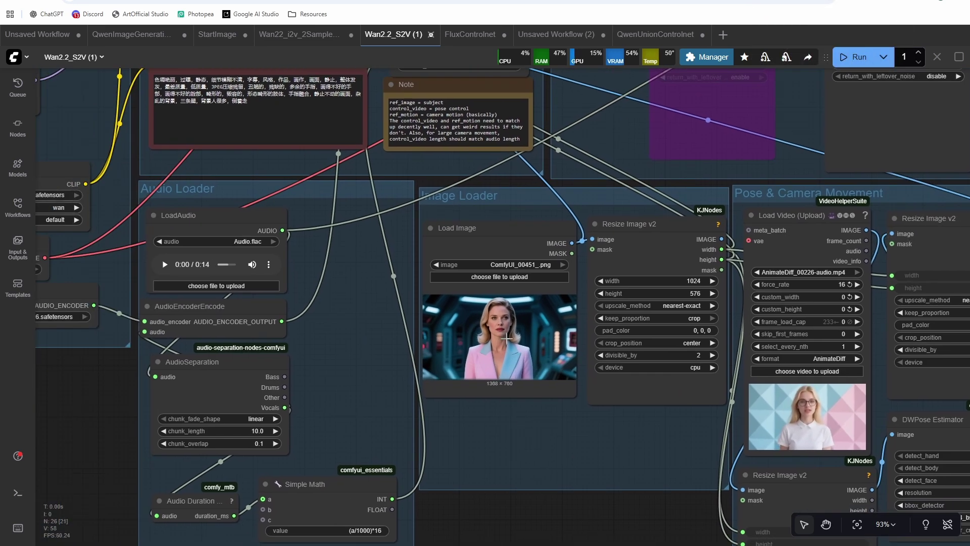
{"action": "left_click", "coordinate": [667, 281]}
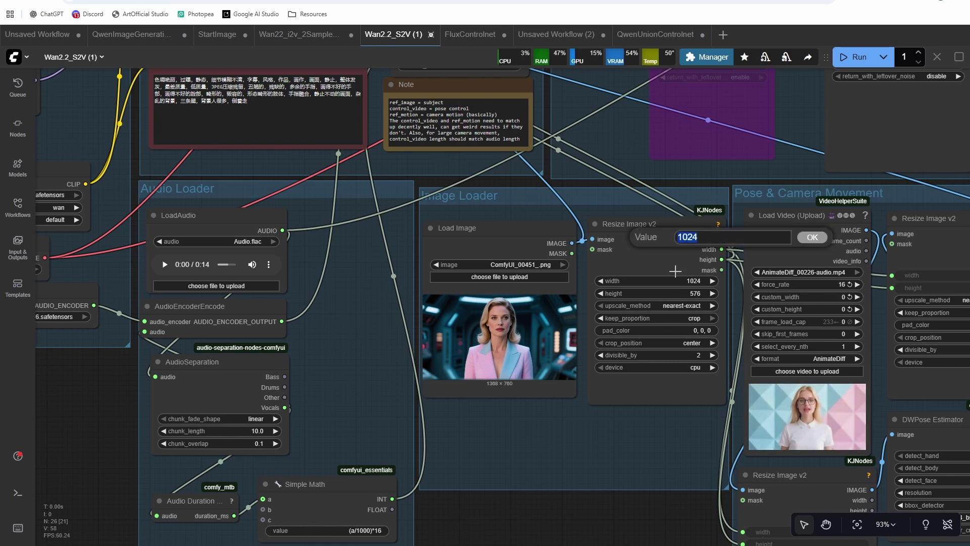
{"action": "type", "text": "832"}
{"action": "key", "text": "Return"}
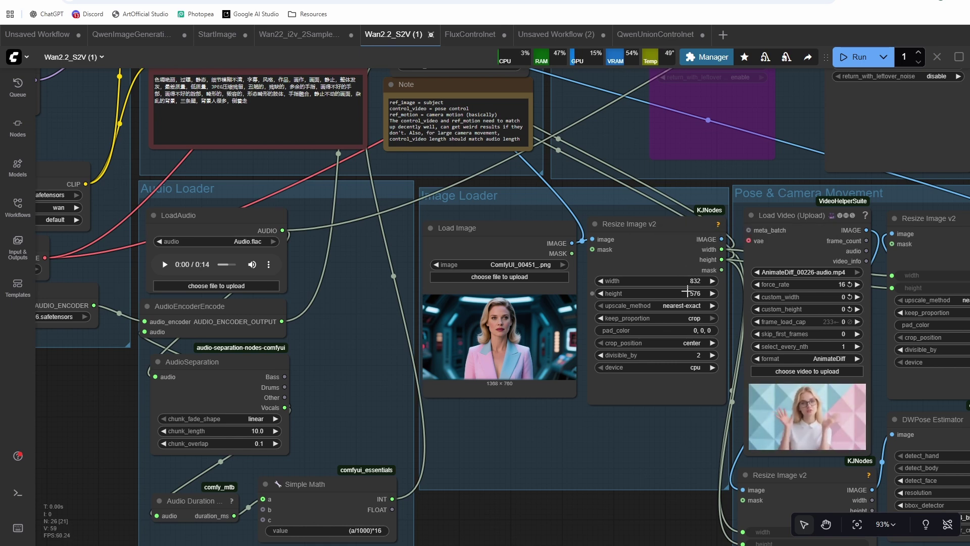
{"action": "left_click", "coordinate": [687, 291]}
{"action": "type", "text": "480"}
{"action": "key", "text": "Return"}
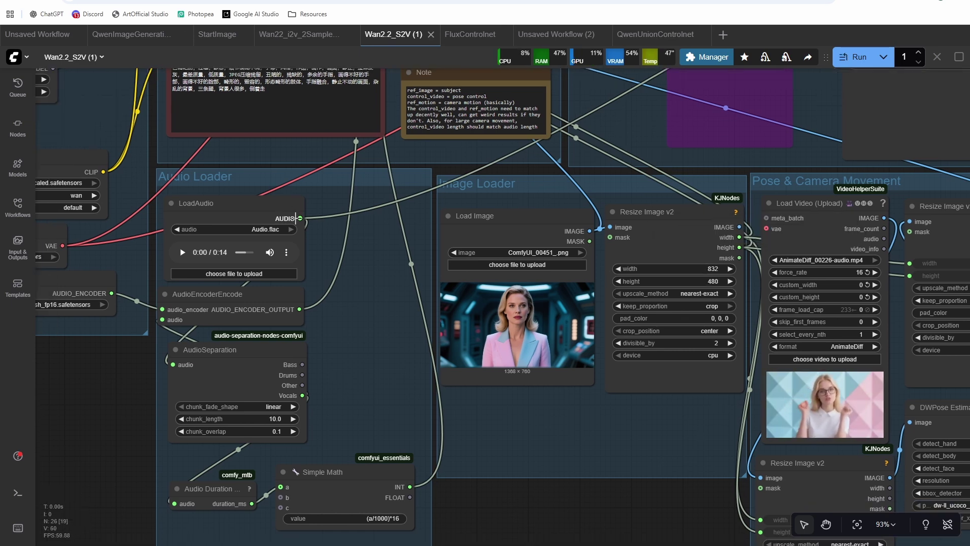
- Move the audio links from the LoadAudio node's AUDIO output to the audio output of the Load Video (Upload) node
{"action": "left_click_drag", "start_coordinate": [297, 218], "coordinate": [889, 242]}
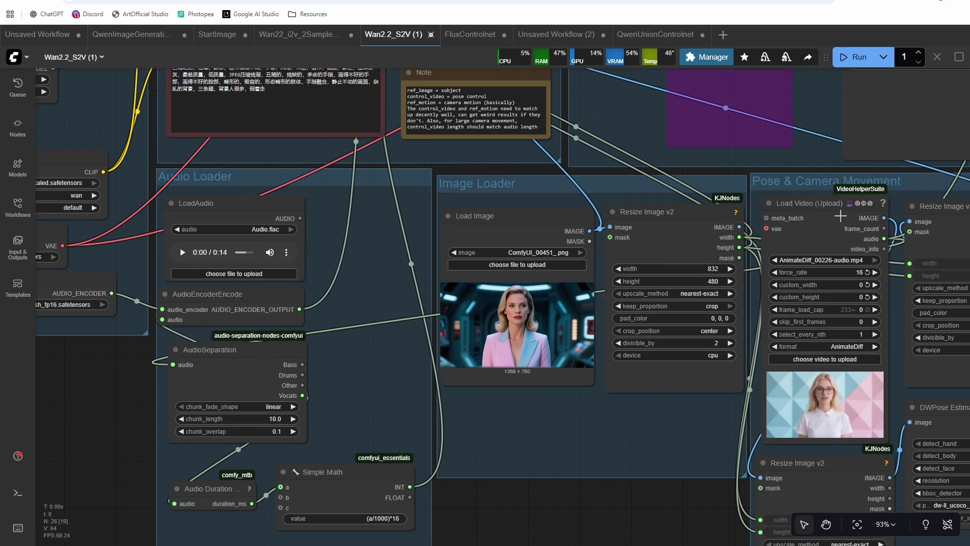
{"action": "left_click_drag", "start_coordinate": [559, 414], "coordinate": [382, 445]}
{"action": "scroll", "coordinate": [532, 305], "scroll_direction": "down", "scroll_amount": 5}
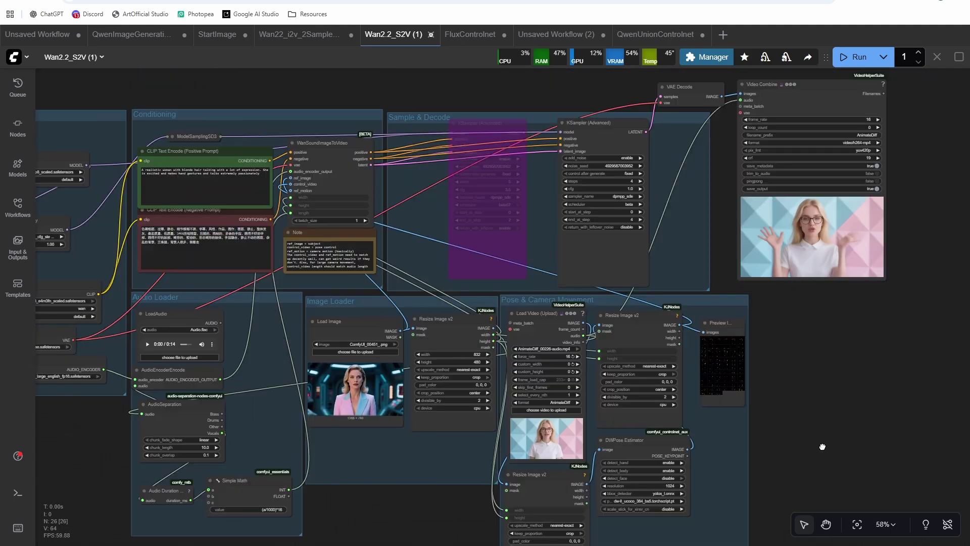
{"action": "left_click_drag", "start_coordinate": [818, 393], "coordinate": [836, 386]}
{"action": "scroll", "coordinate": [836, 386], "scroll_direction": "up", "scroll_amount": 1}
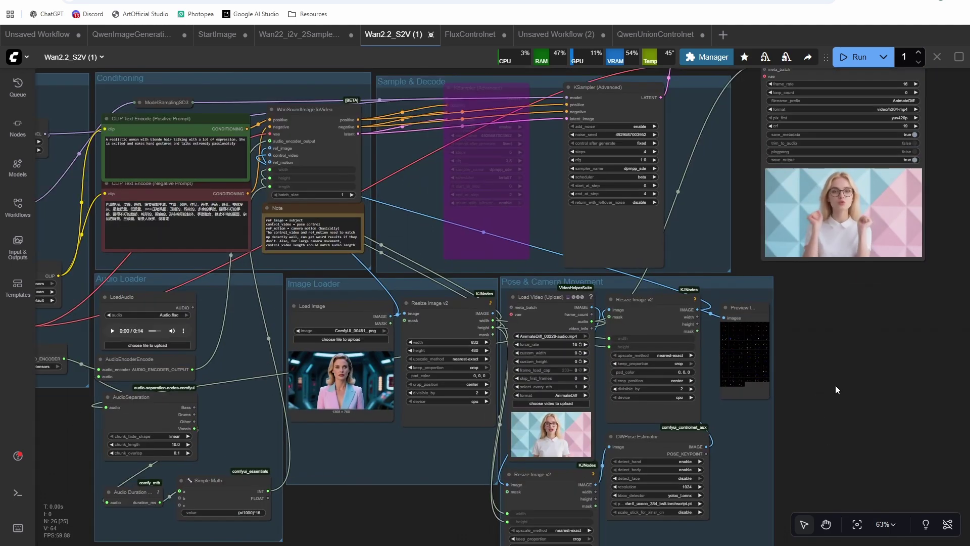
- Examine the new talking video of the woman in the suit in the Video Combine node
{"action": "left_click_drag", "start_coordinate": [394, 239], "coordinate": [495, 258]}
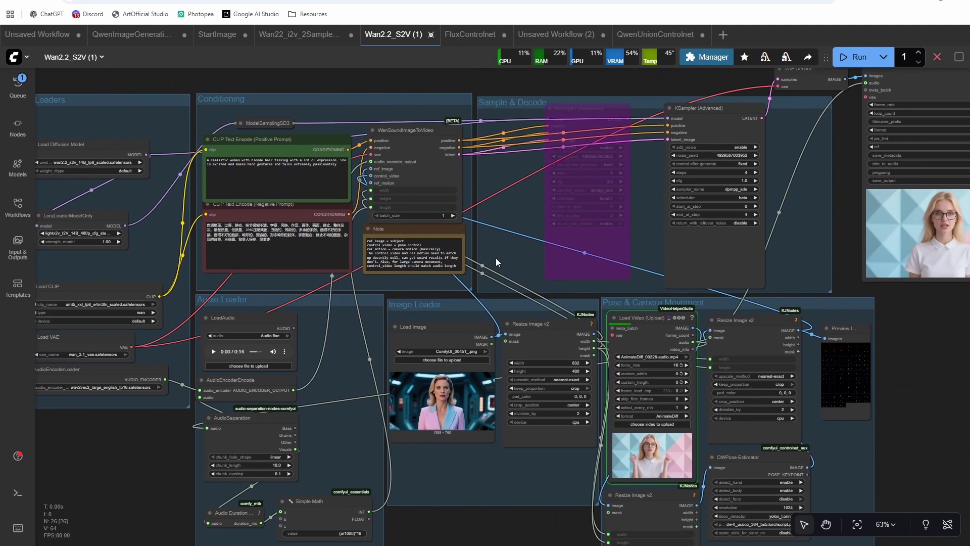
{"action": "scroll", "coordinate": [928, 356], "scroll_direction": "up", "scroll_amount": 3}
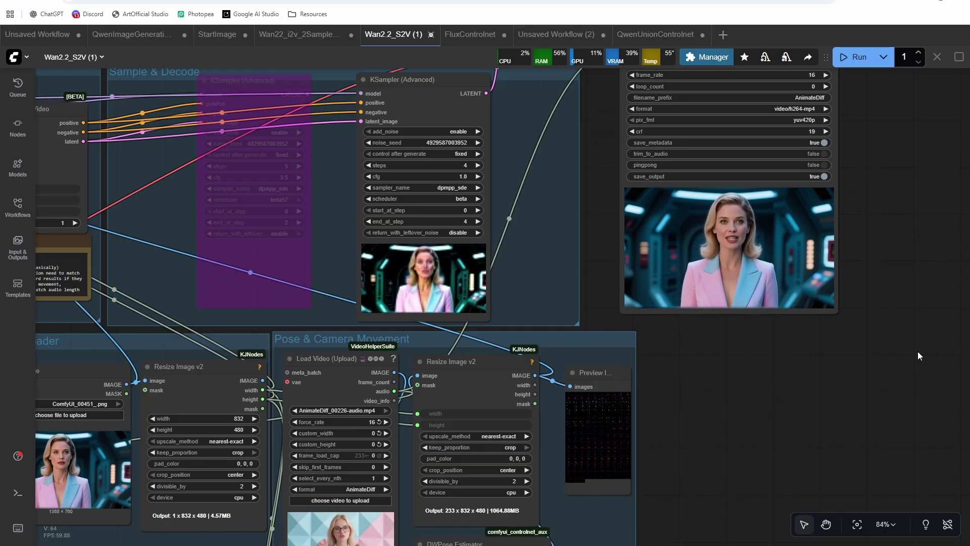
{"action": "scroll", "coordinate": [918, 352], "scroll_direction": "up", "scroll_amount": 7}
{"action": "left_click_drag", "start_coordinate": [894, 319], "coordinate": [904, 412]}
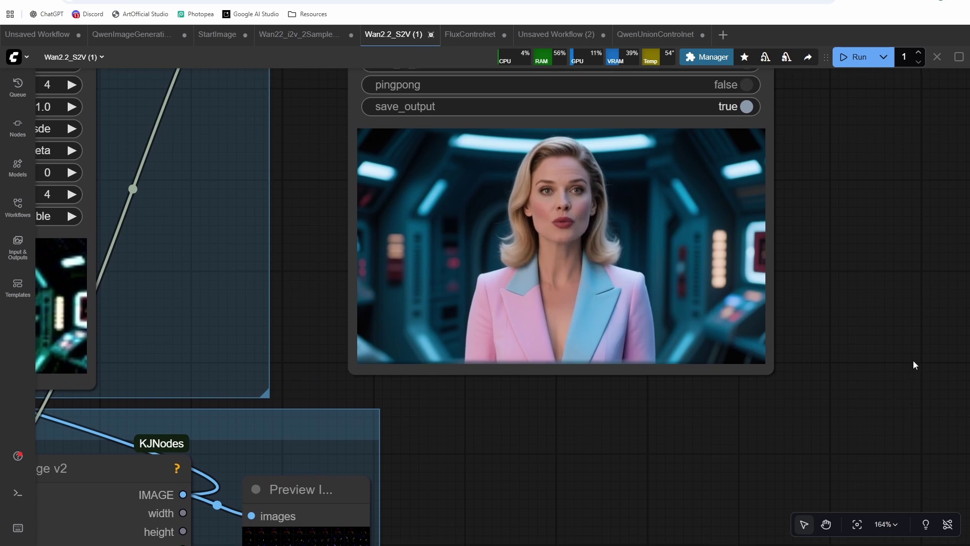
{"action": "left_click_drag", "start_coordinate": [913, 370], "coordinate": [911, 457]}
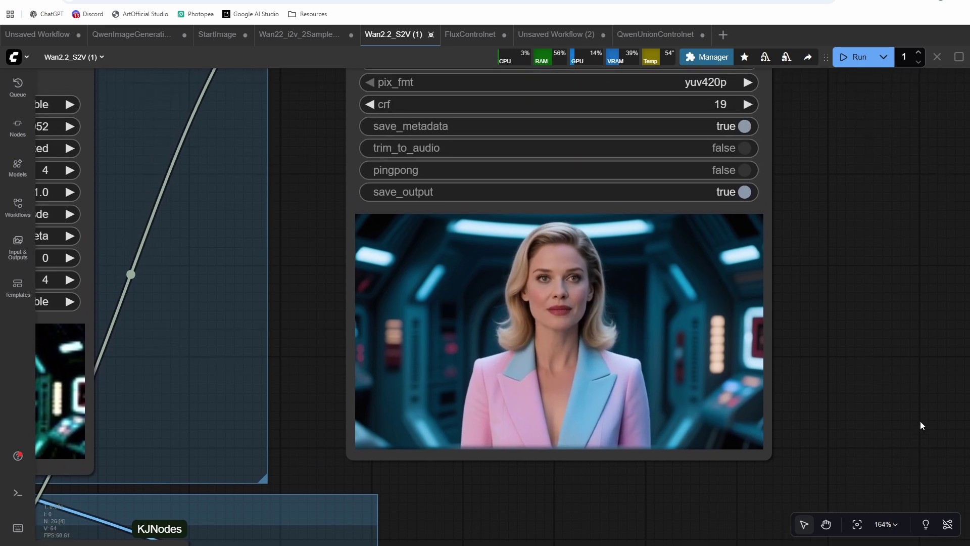
{"action": "scroll", "coordinate": [925, 413], "scroll_direction": "down", "scroll_amount": 1}
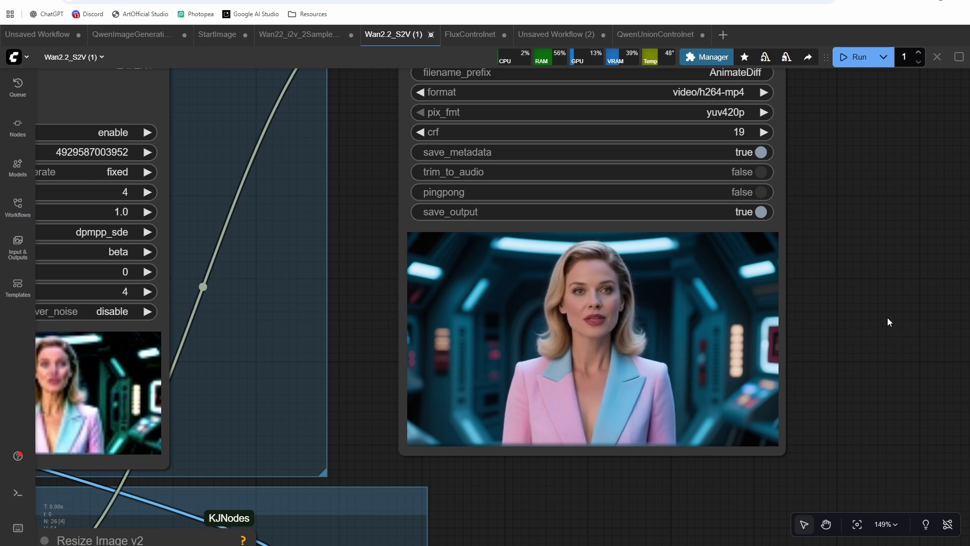
{"action": "scroll", "coordinate": [887, 318], "scroll_direction": "down", "scroll_amount": 5}
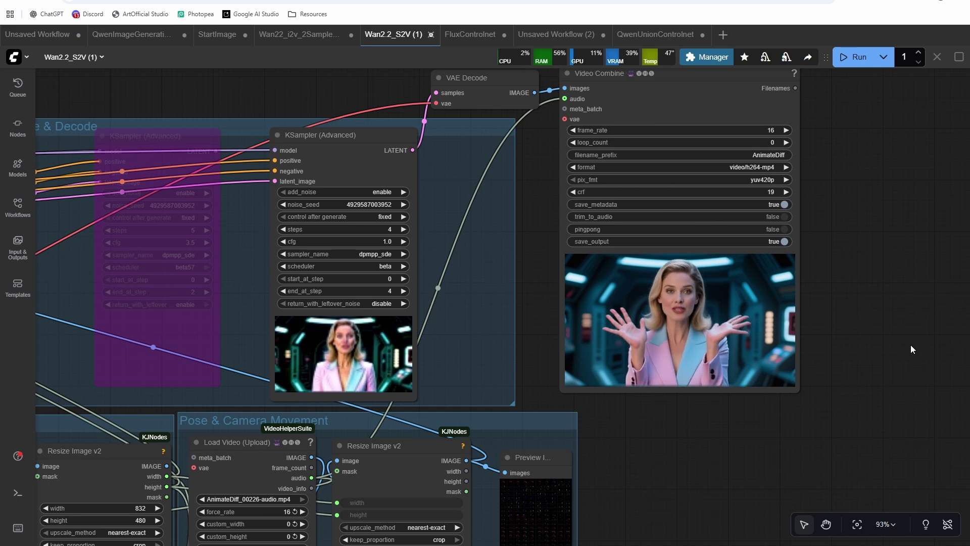